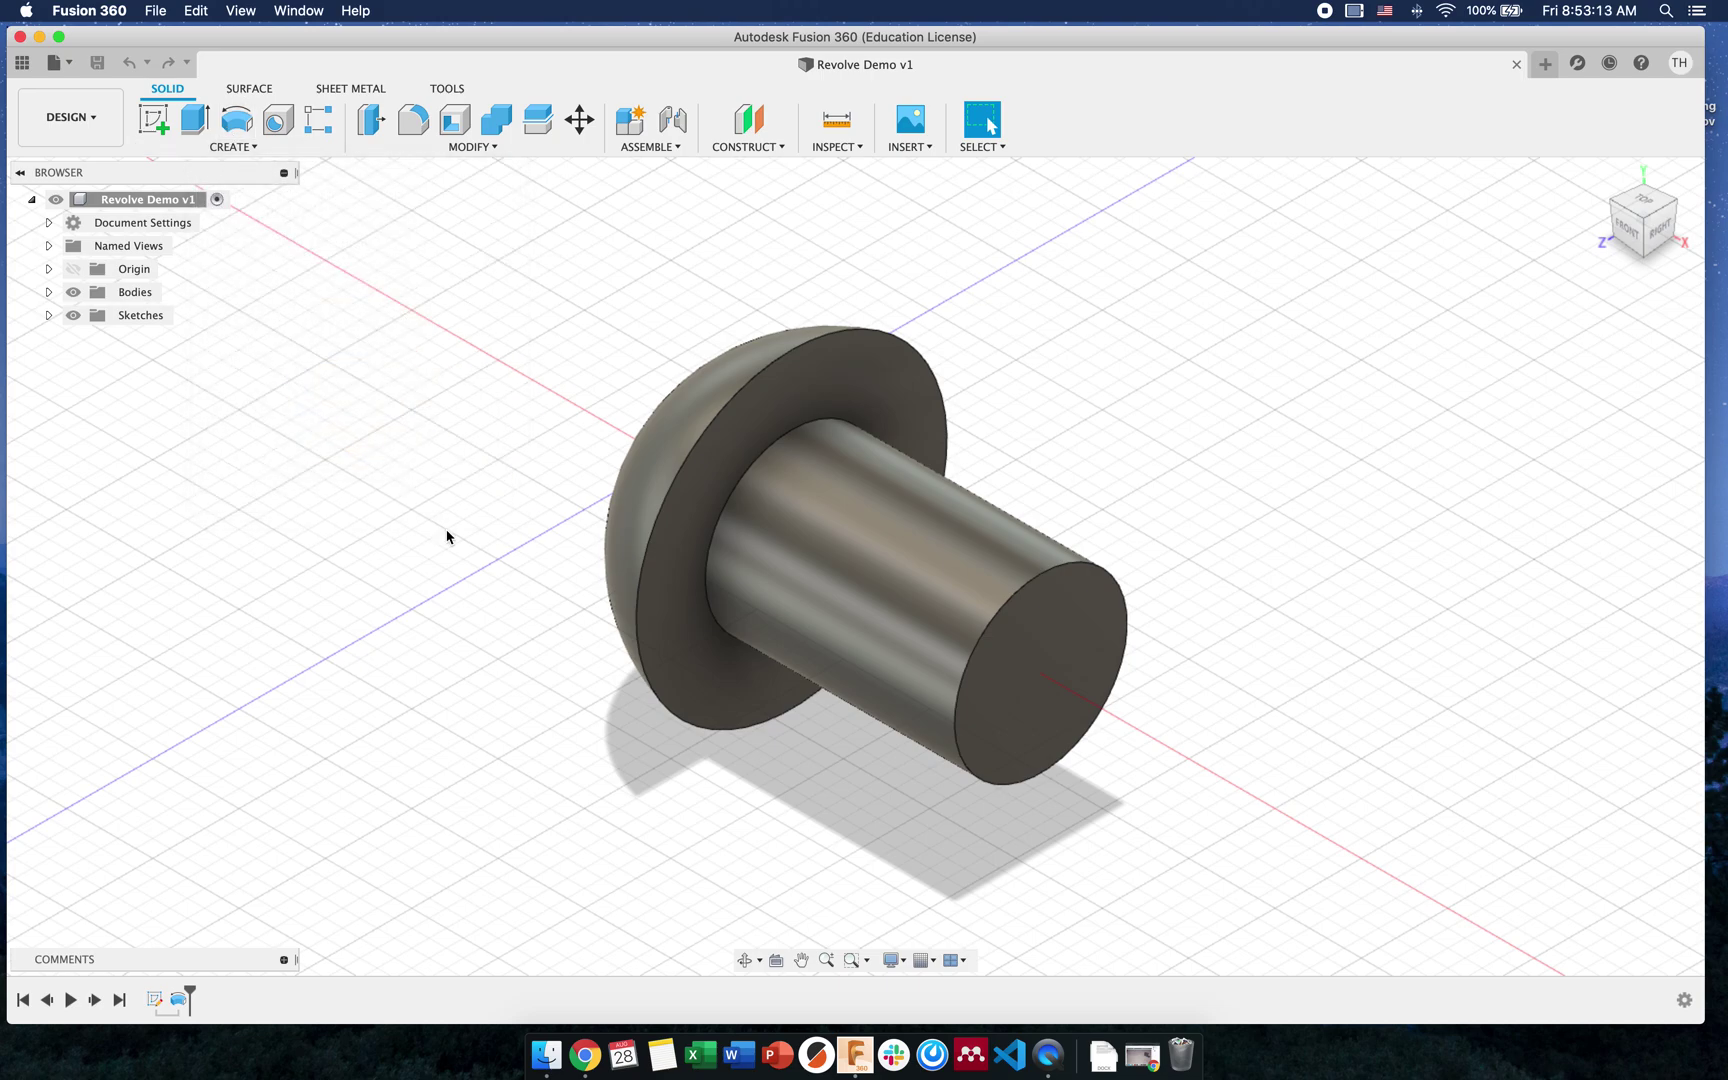
Look over the finished revolved rivet and open a new empty design
scroll(517, 559, up, 3)
scroll(521, 544, down, 4)
shift+middle_drag(518, 545, 548, 513)
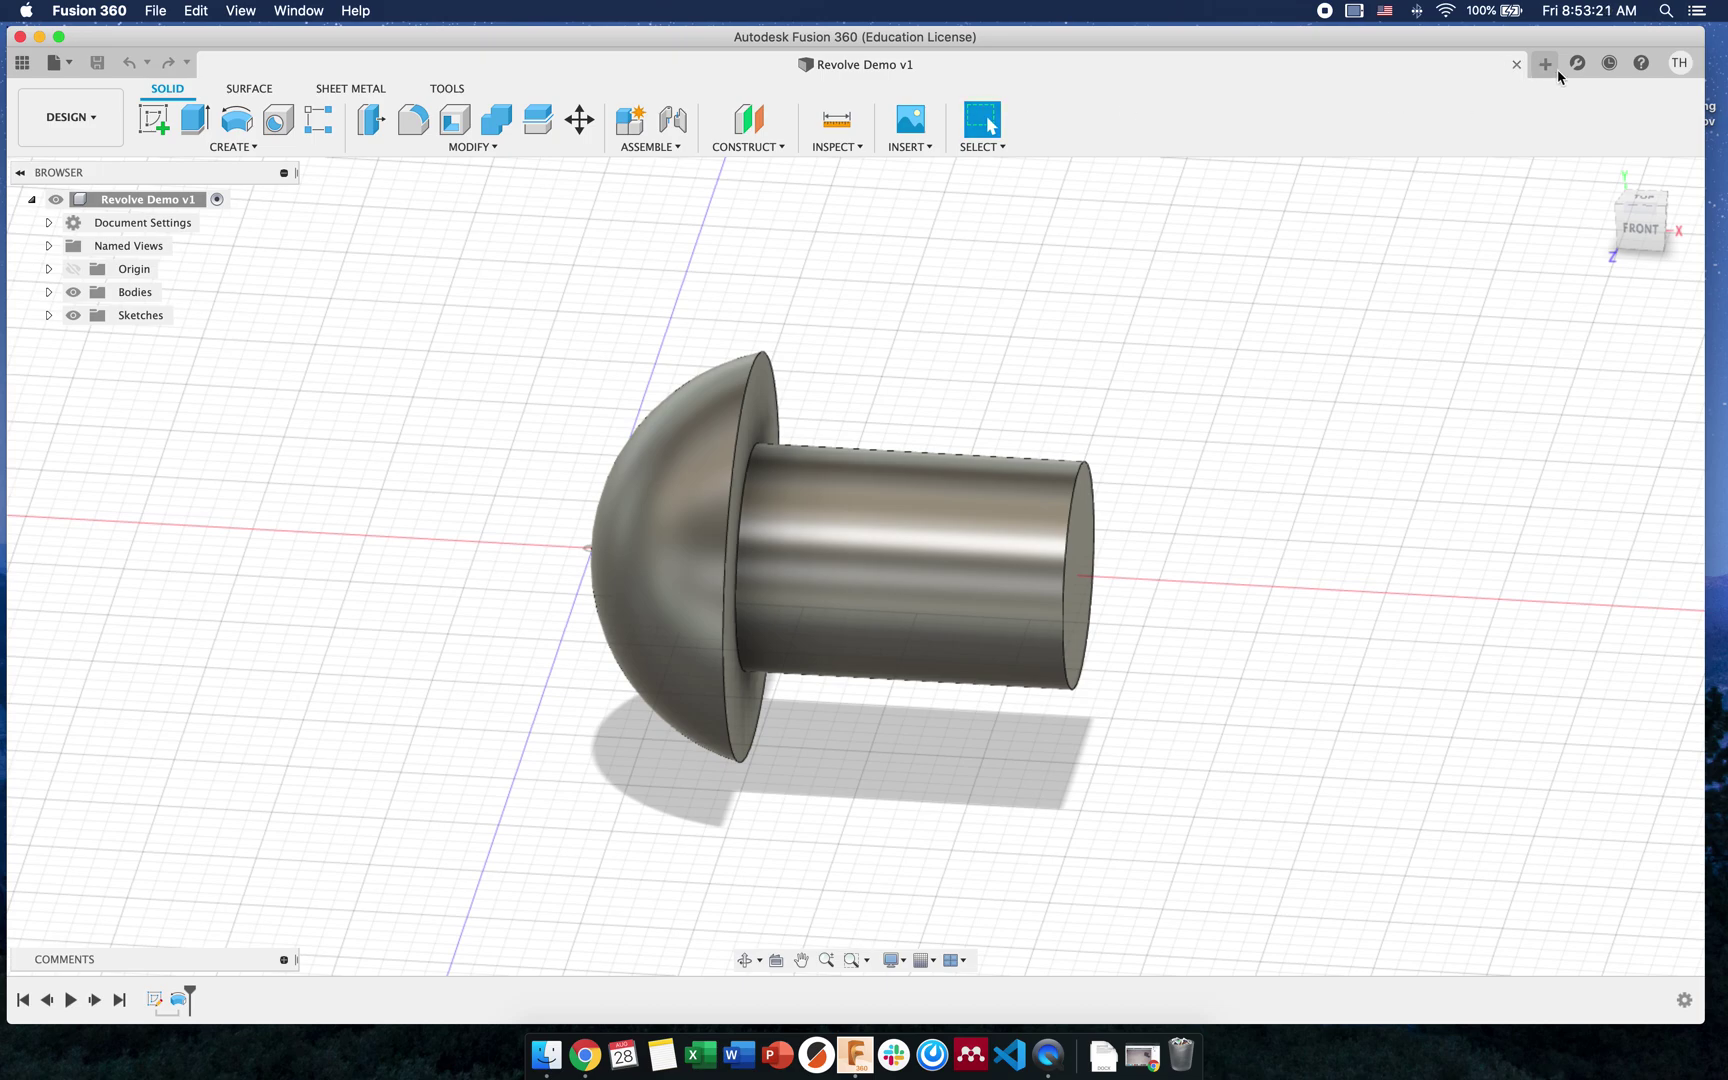
click(1546, 65)
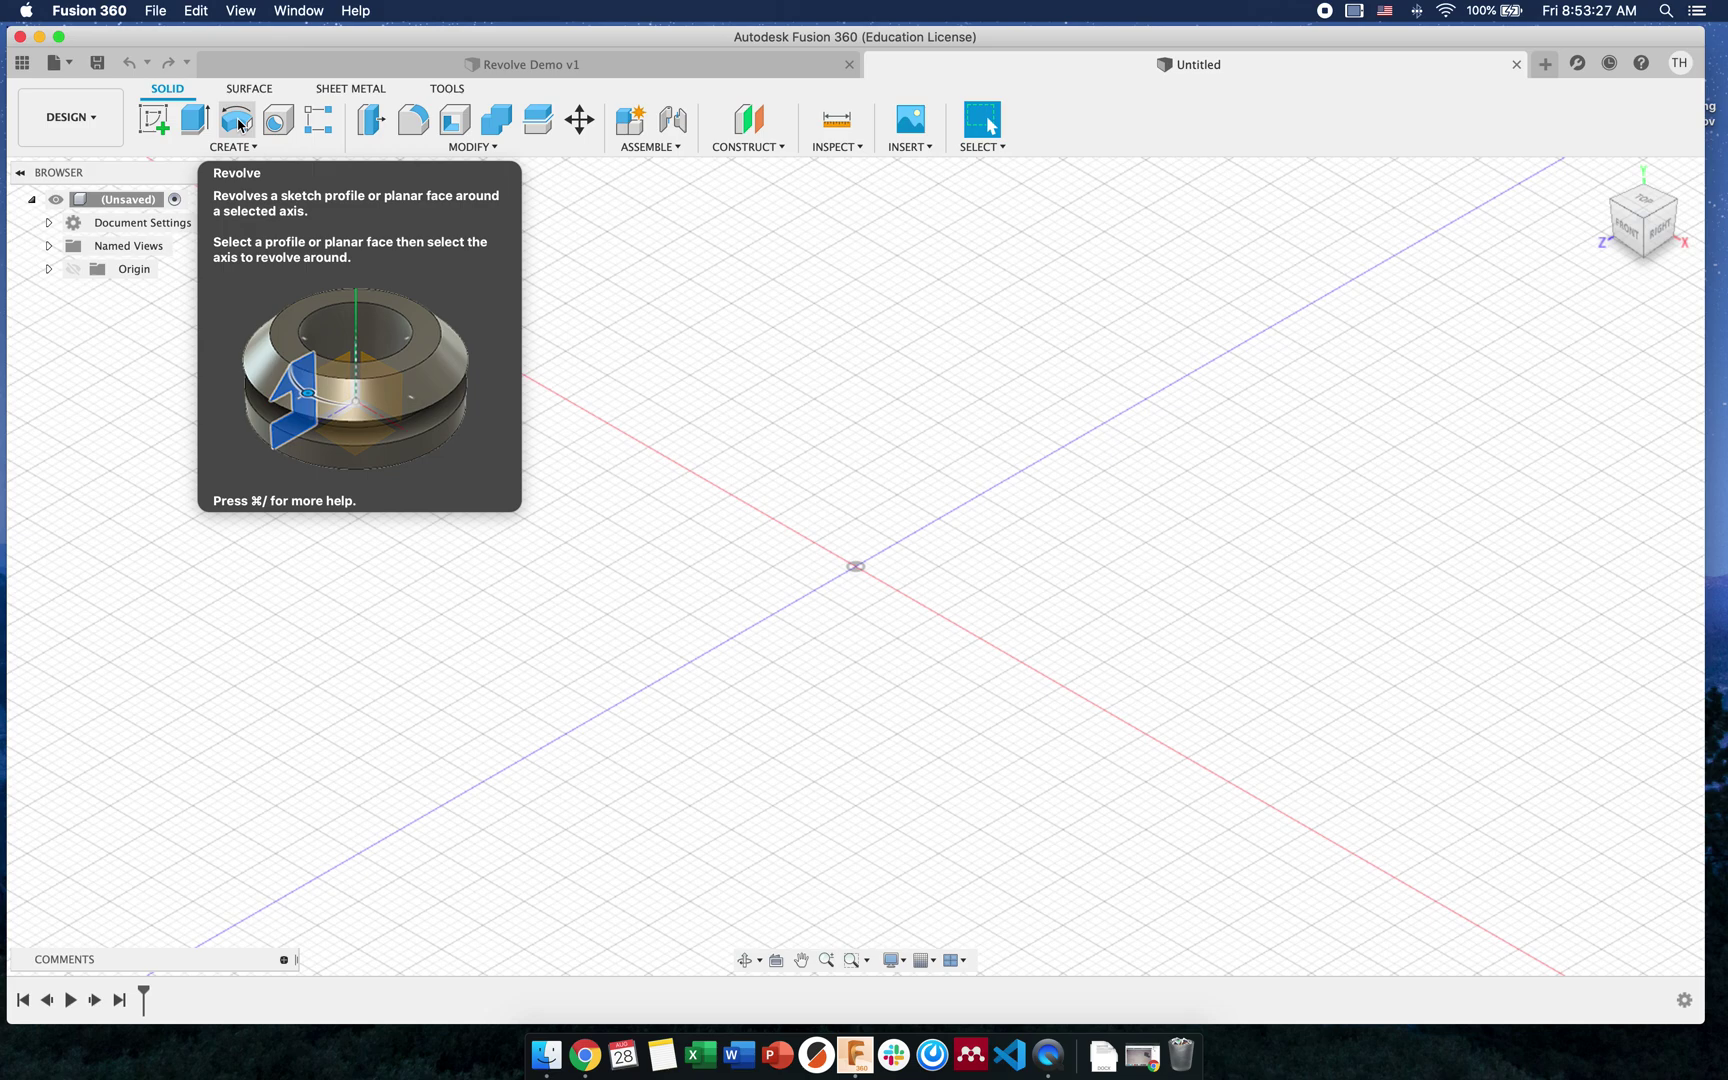
Expand the design's origin geometry and start a new sketch on the XY plane
click(49, 270)
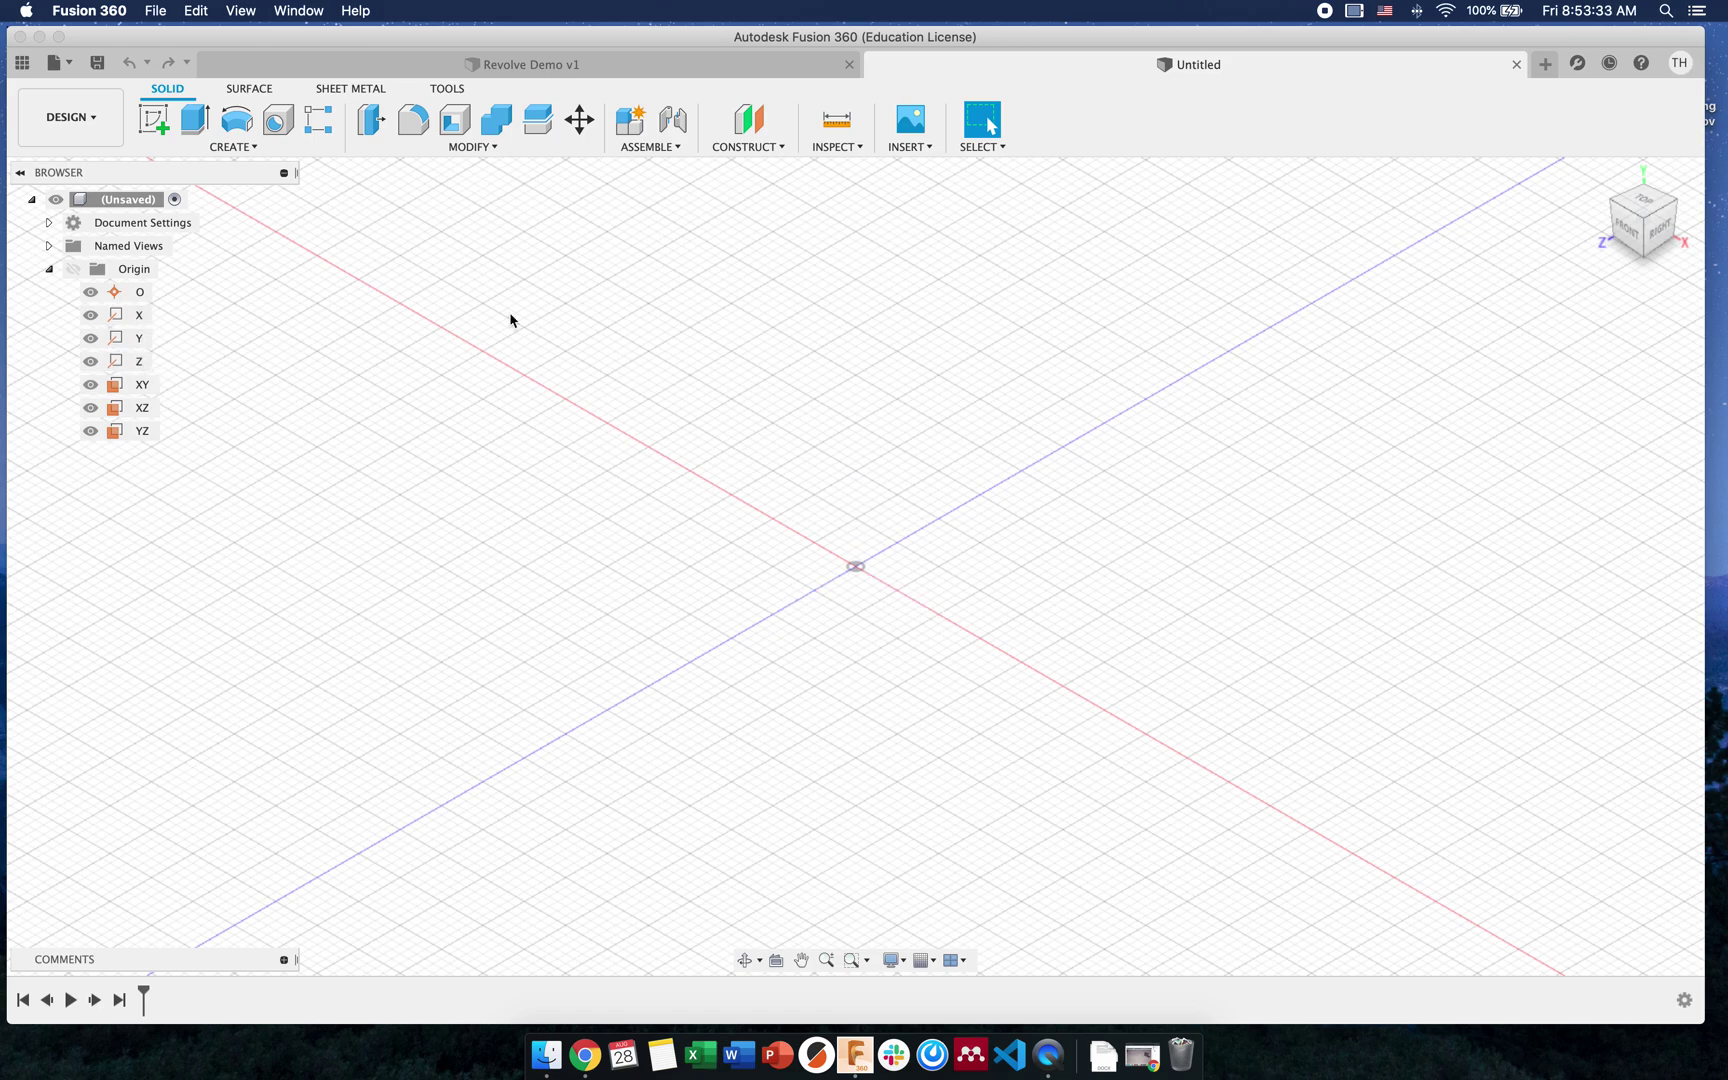
click(757, 148)
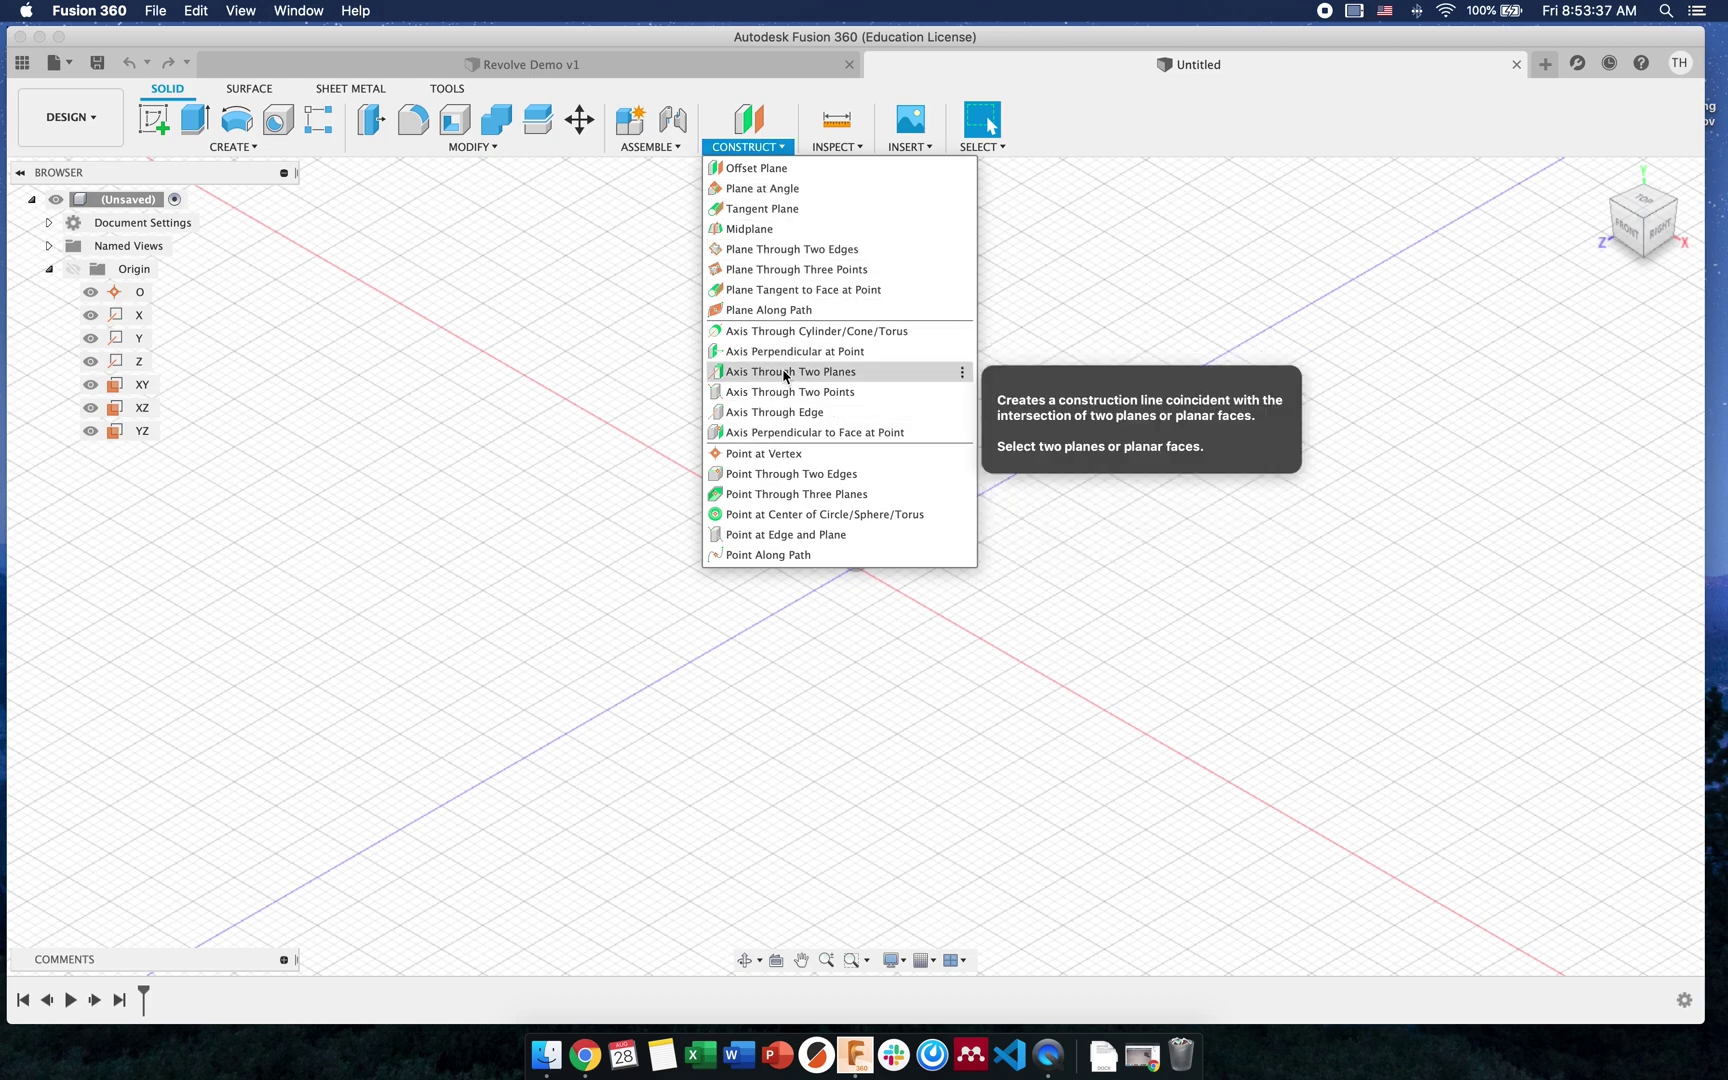
click(524, 359)
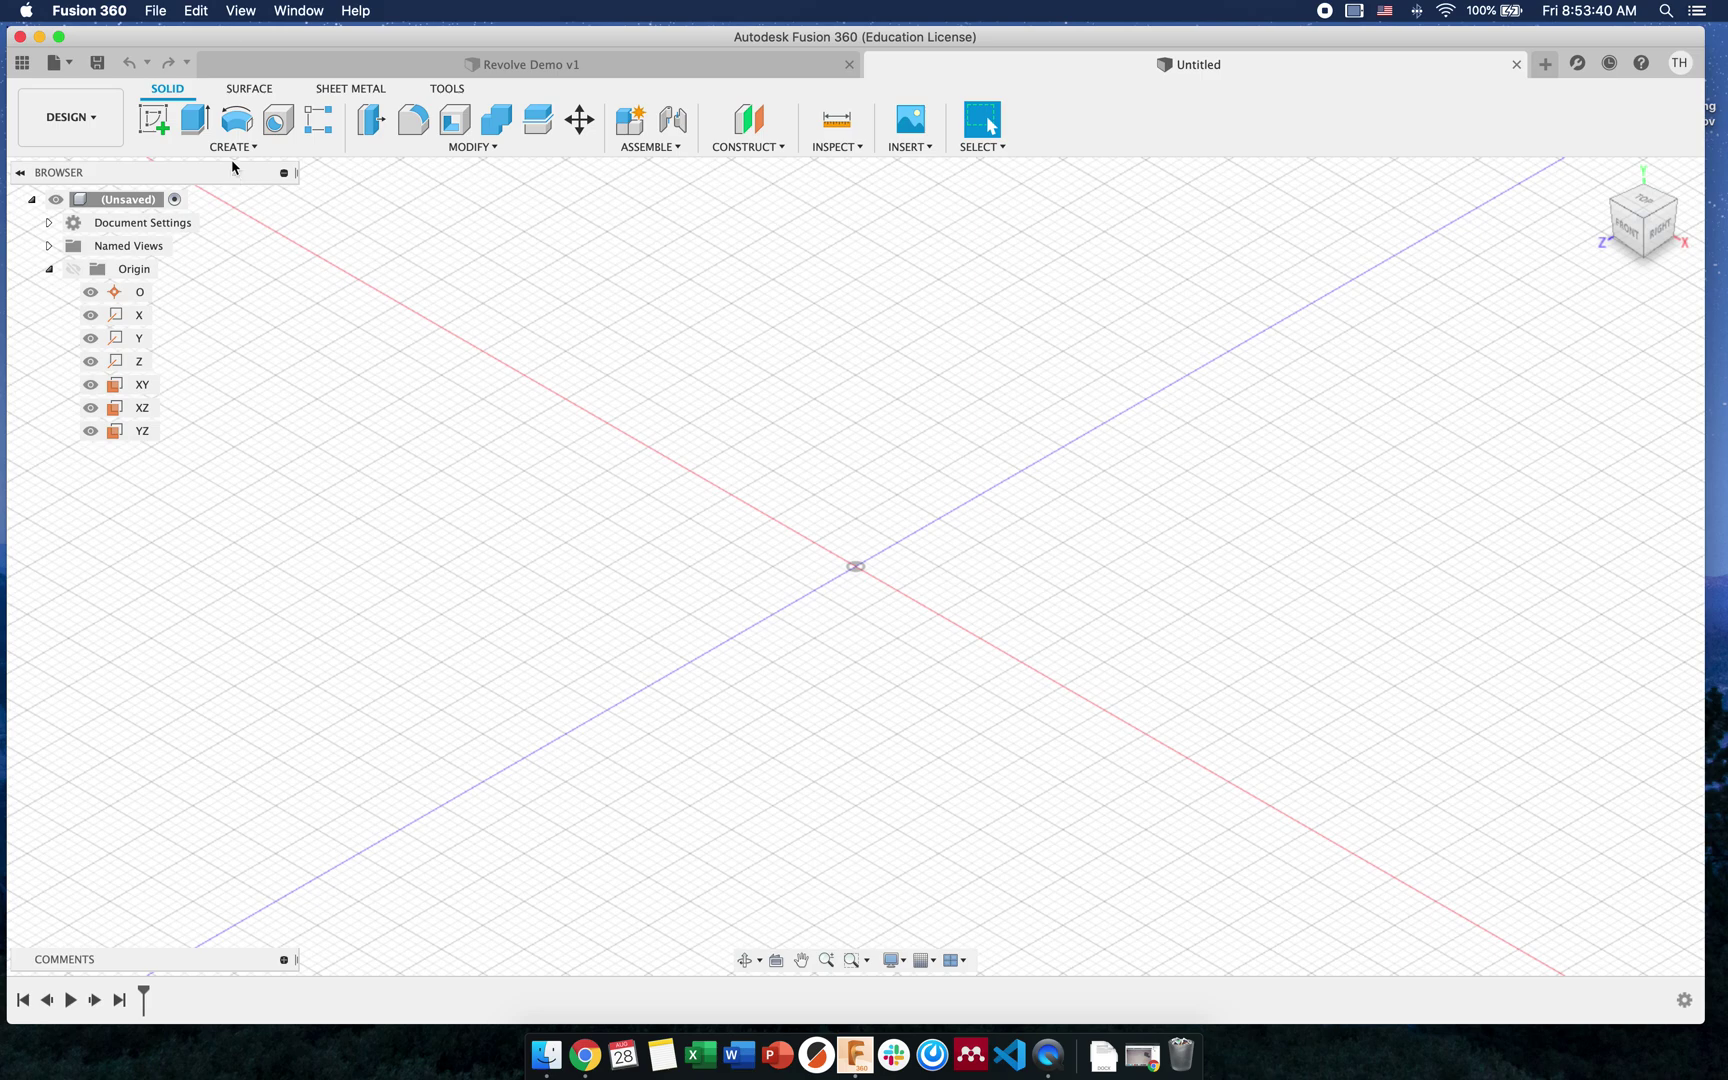
click(154, 119)
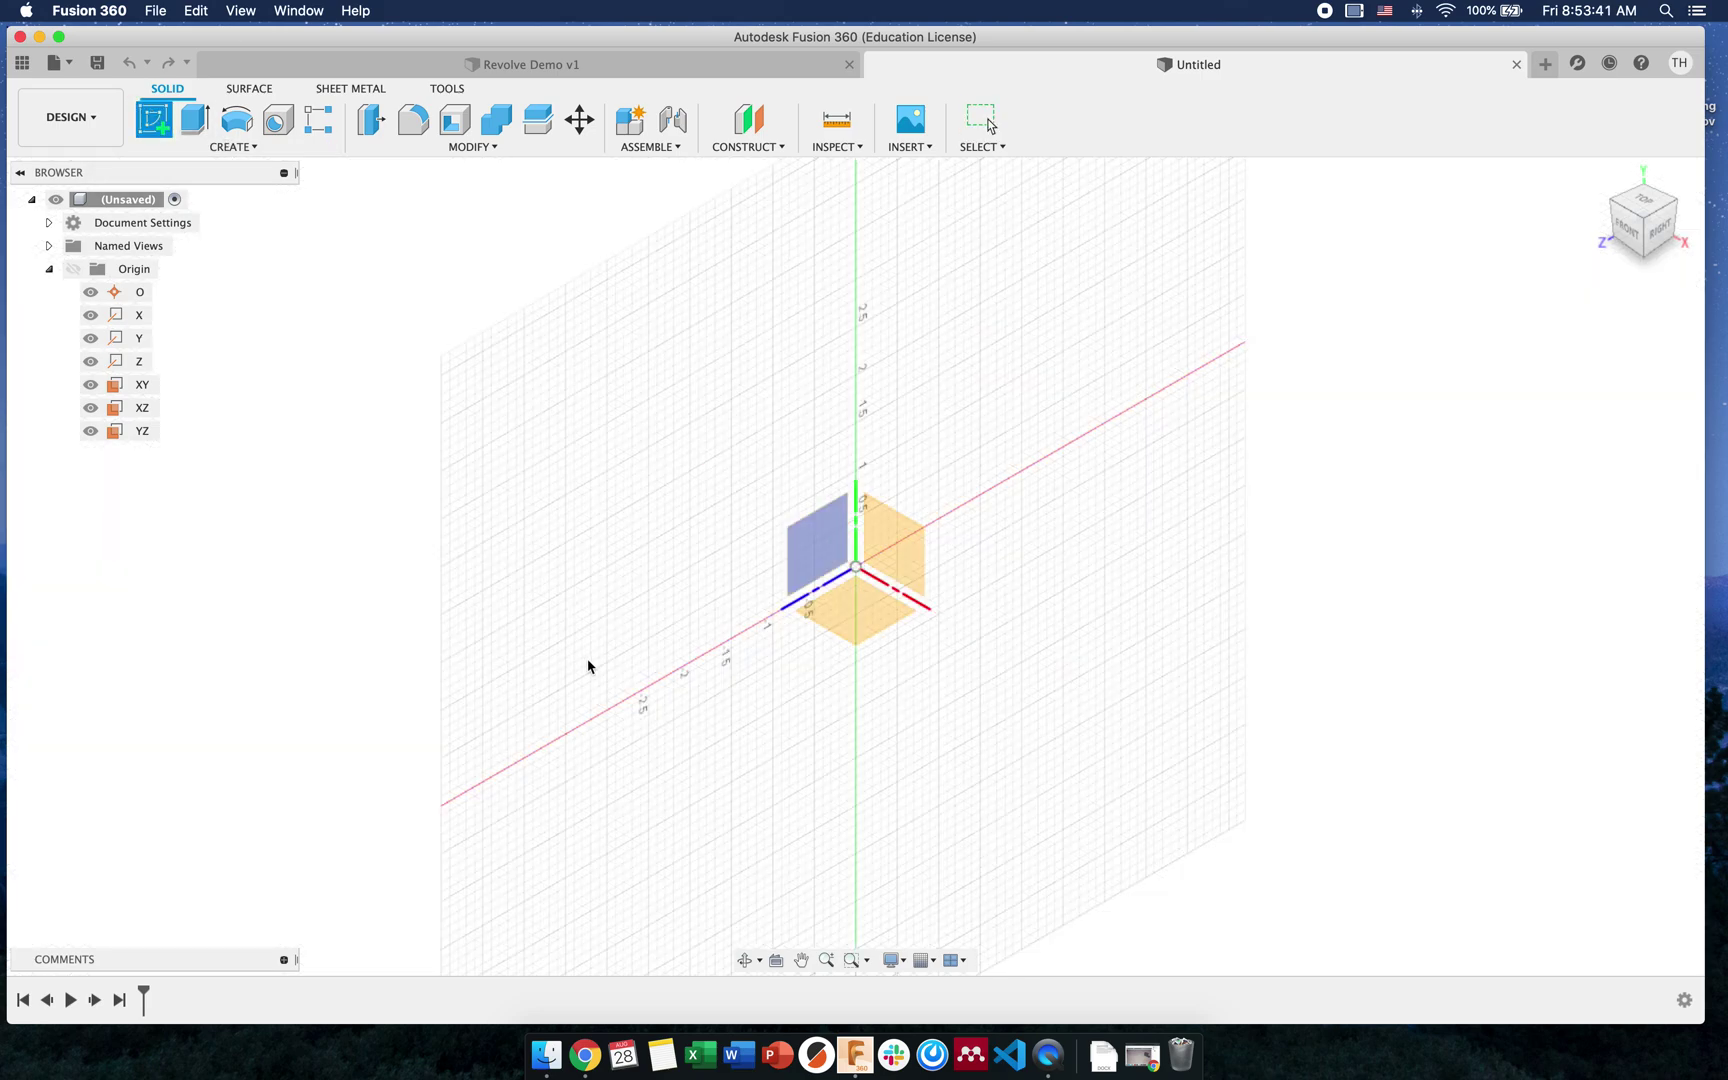
click(902, 541)
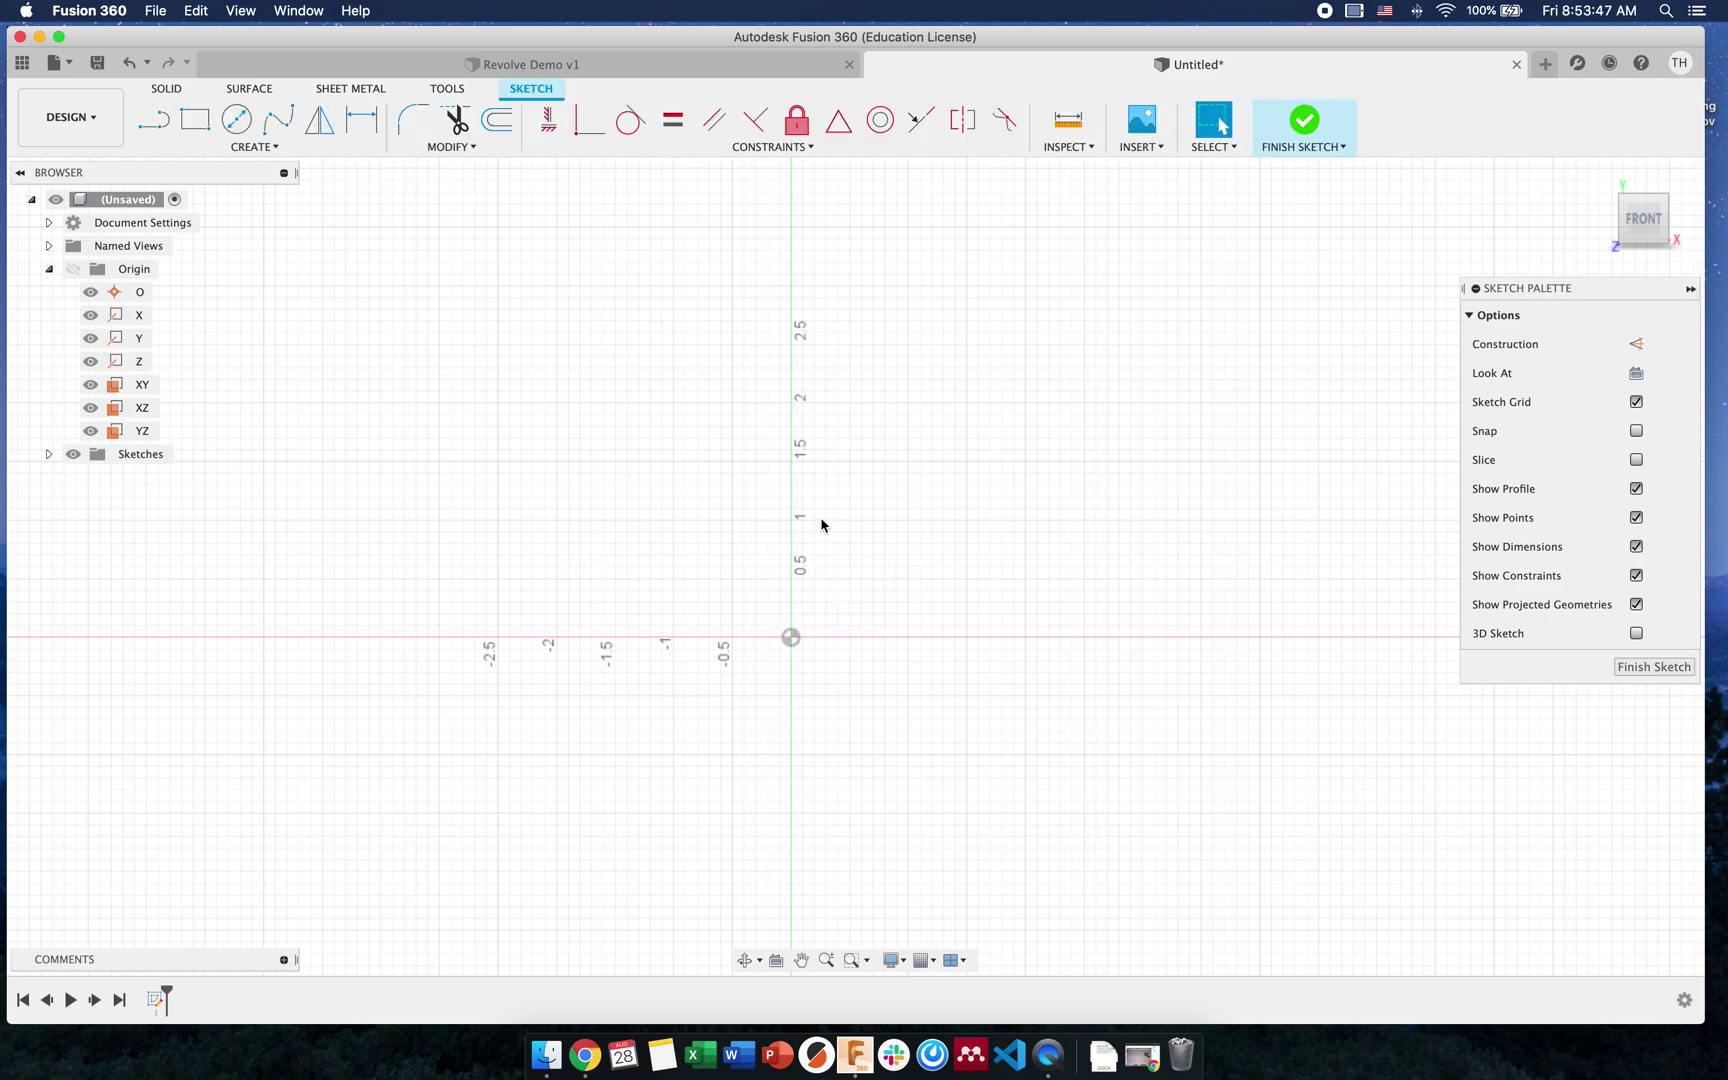
Sketch connected lines from the origin: a horizontal base, a vertical end about 0.6 in high, a shorter horizontal line back, and a vertical shoulder line upward
click(793, 638)
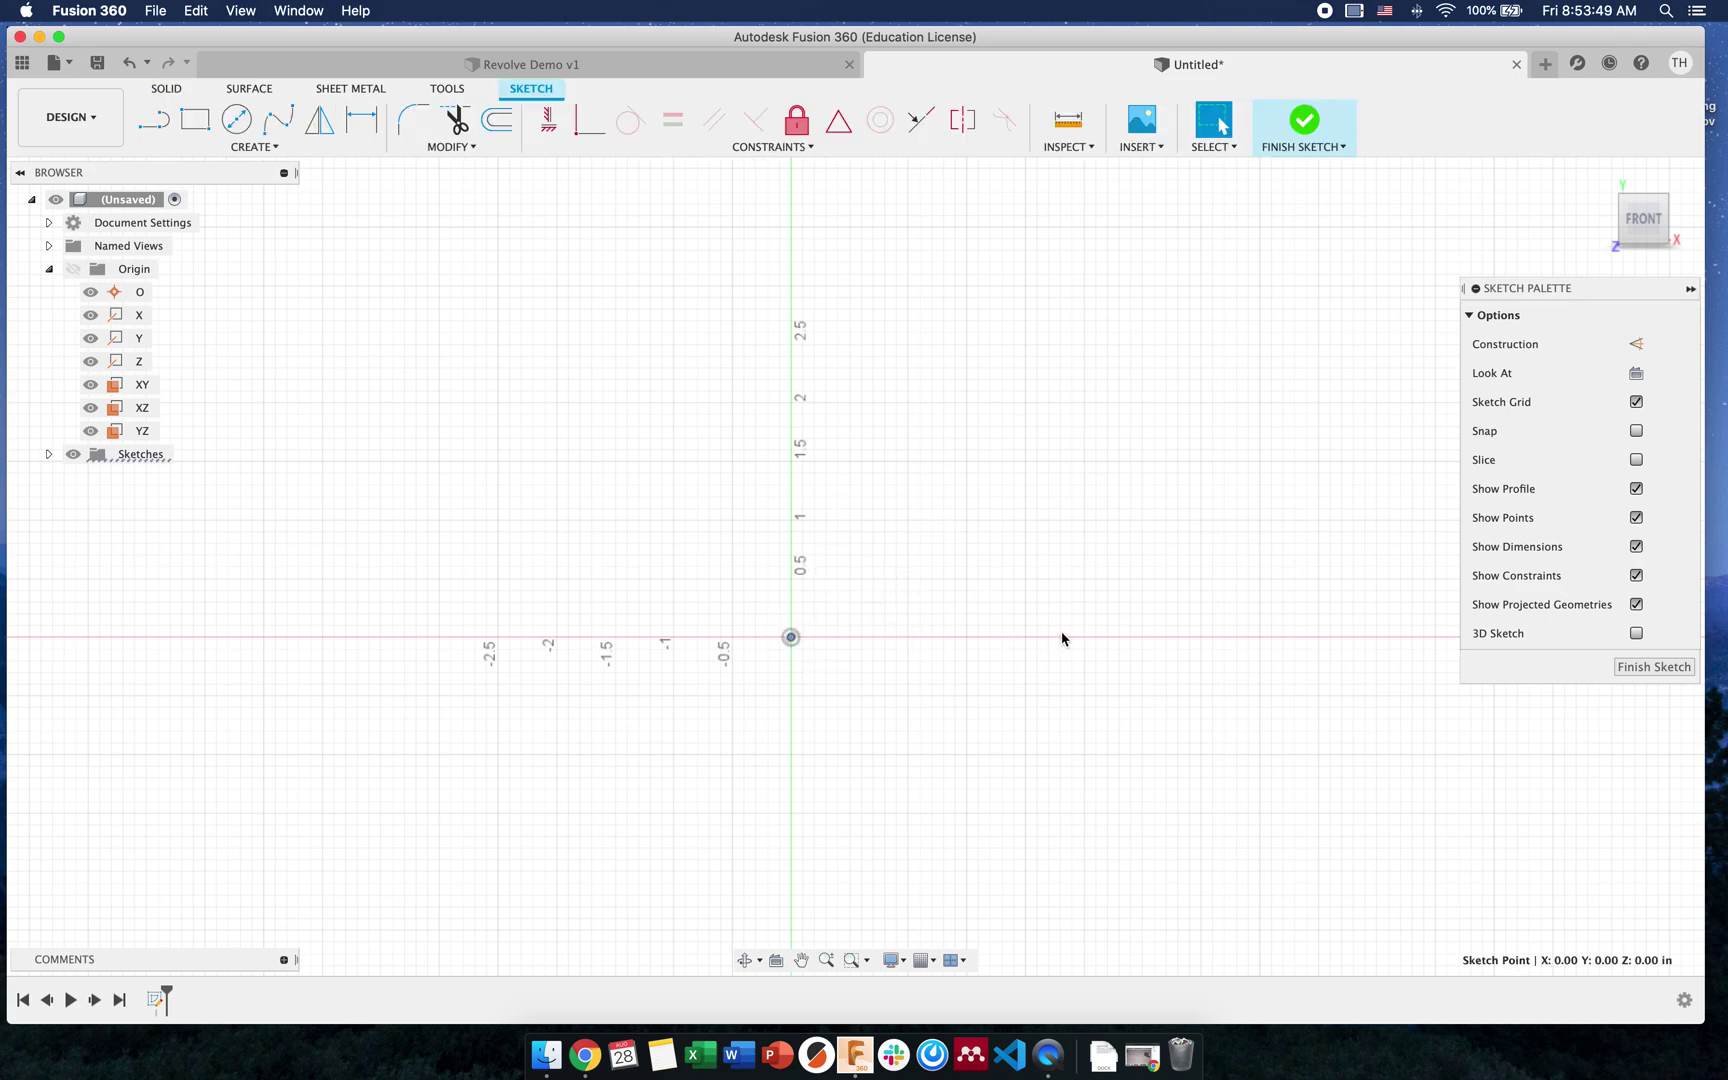
key(Escape)
key(l)
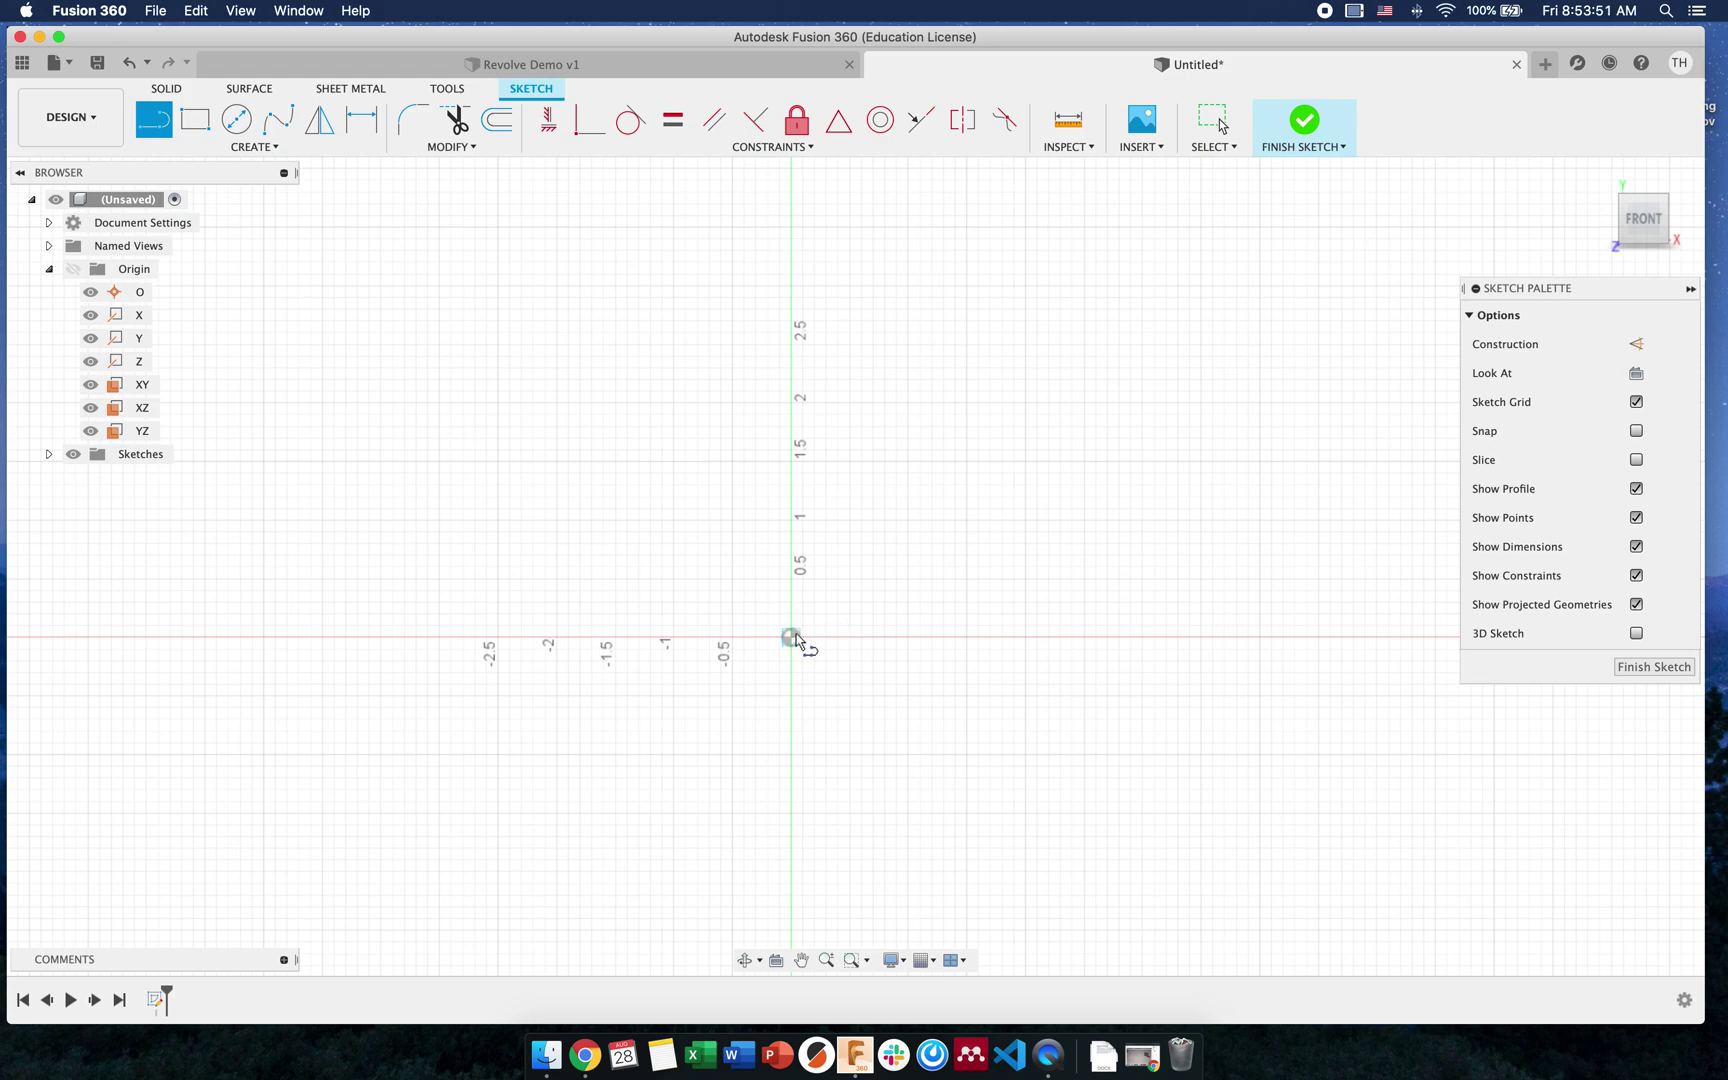
click(792, 637)
click(1066, 637)
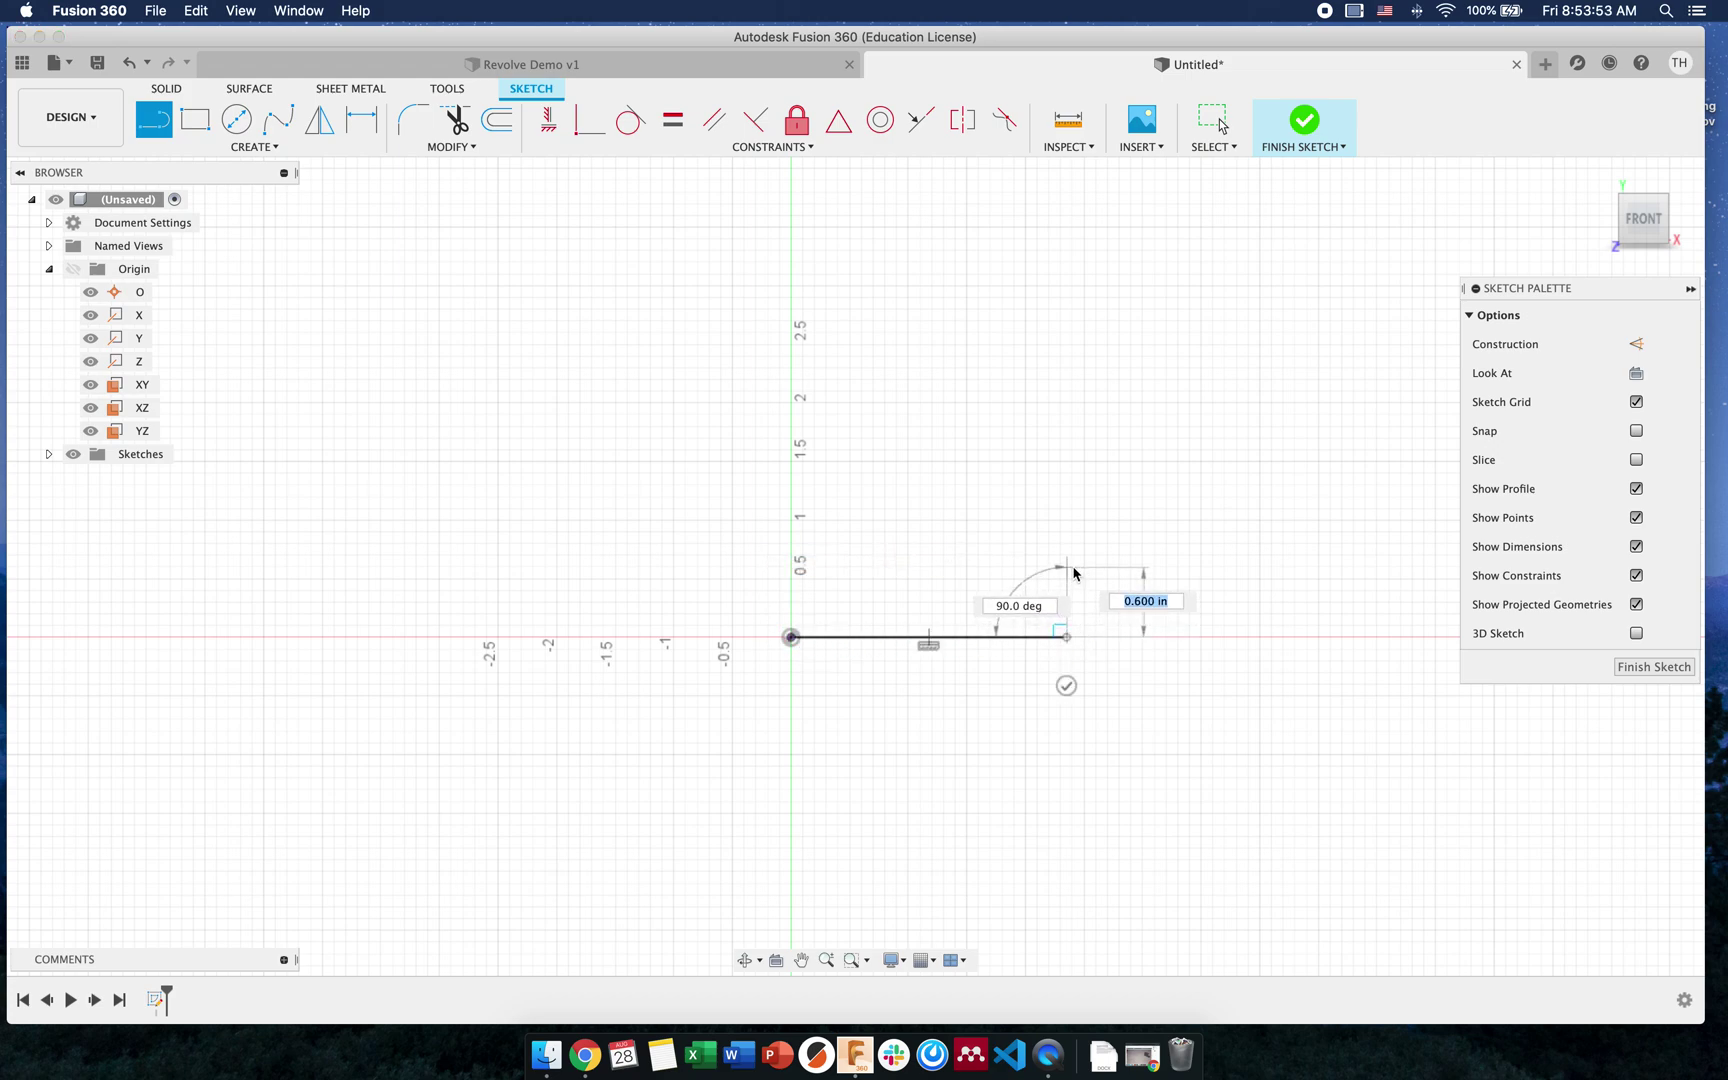
click(1066, 567)
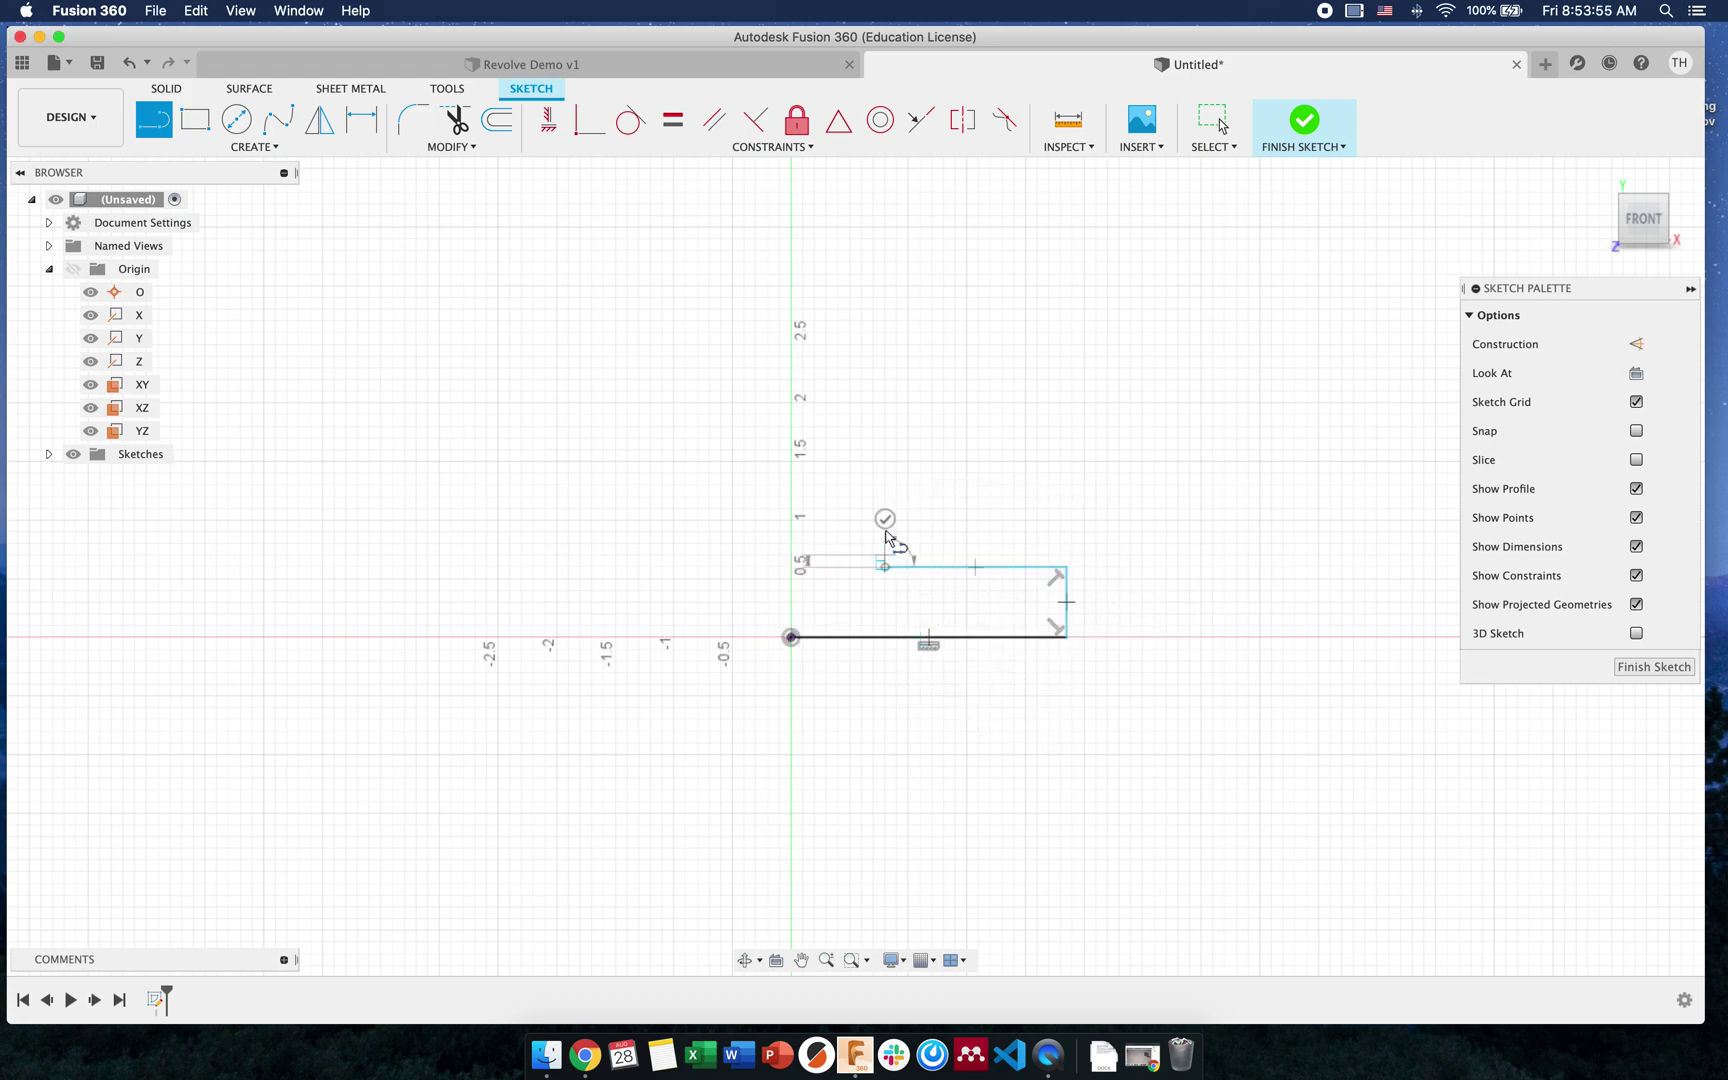
click(885, 567)
click(885, 500)
key(Escape)
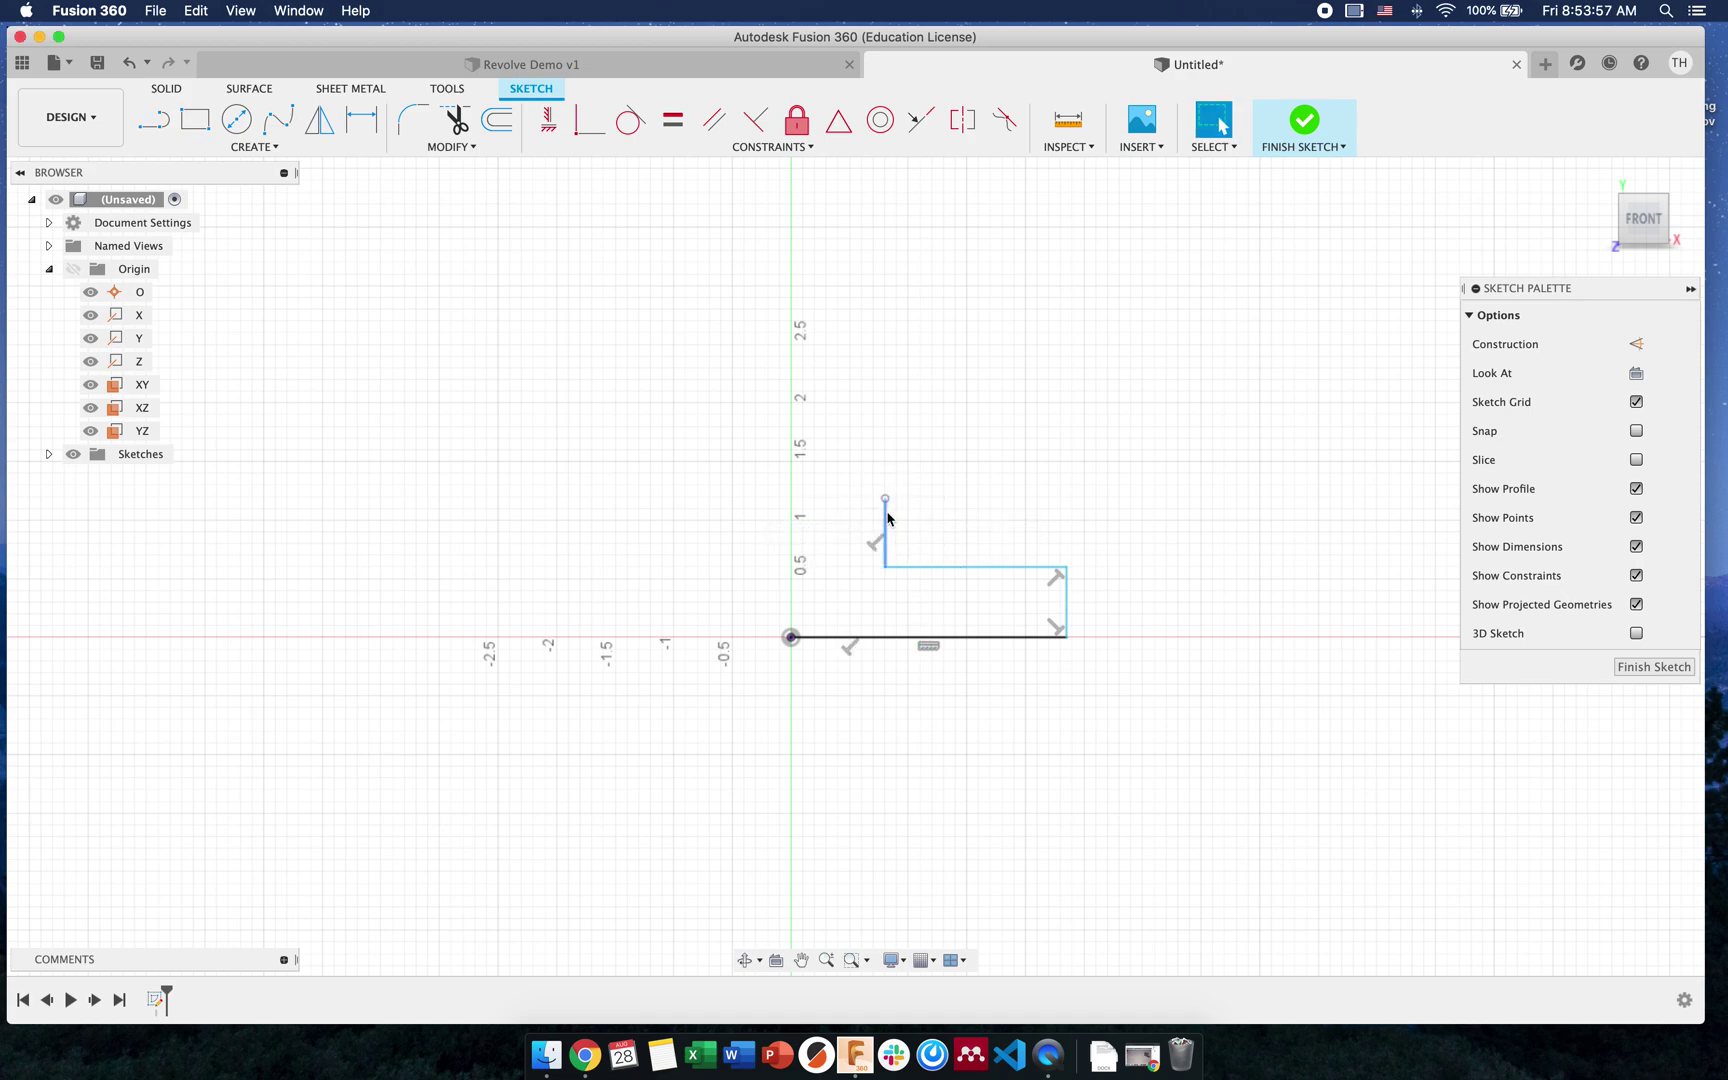
Close the profile with a 3-point arc of about 0.8 in radius from the shoulder line's upper end to the origin
click(262, 147)
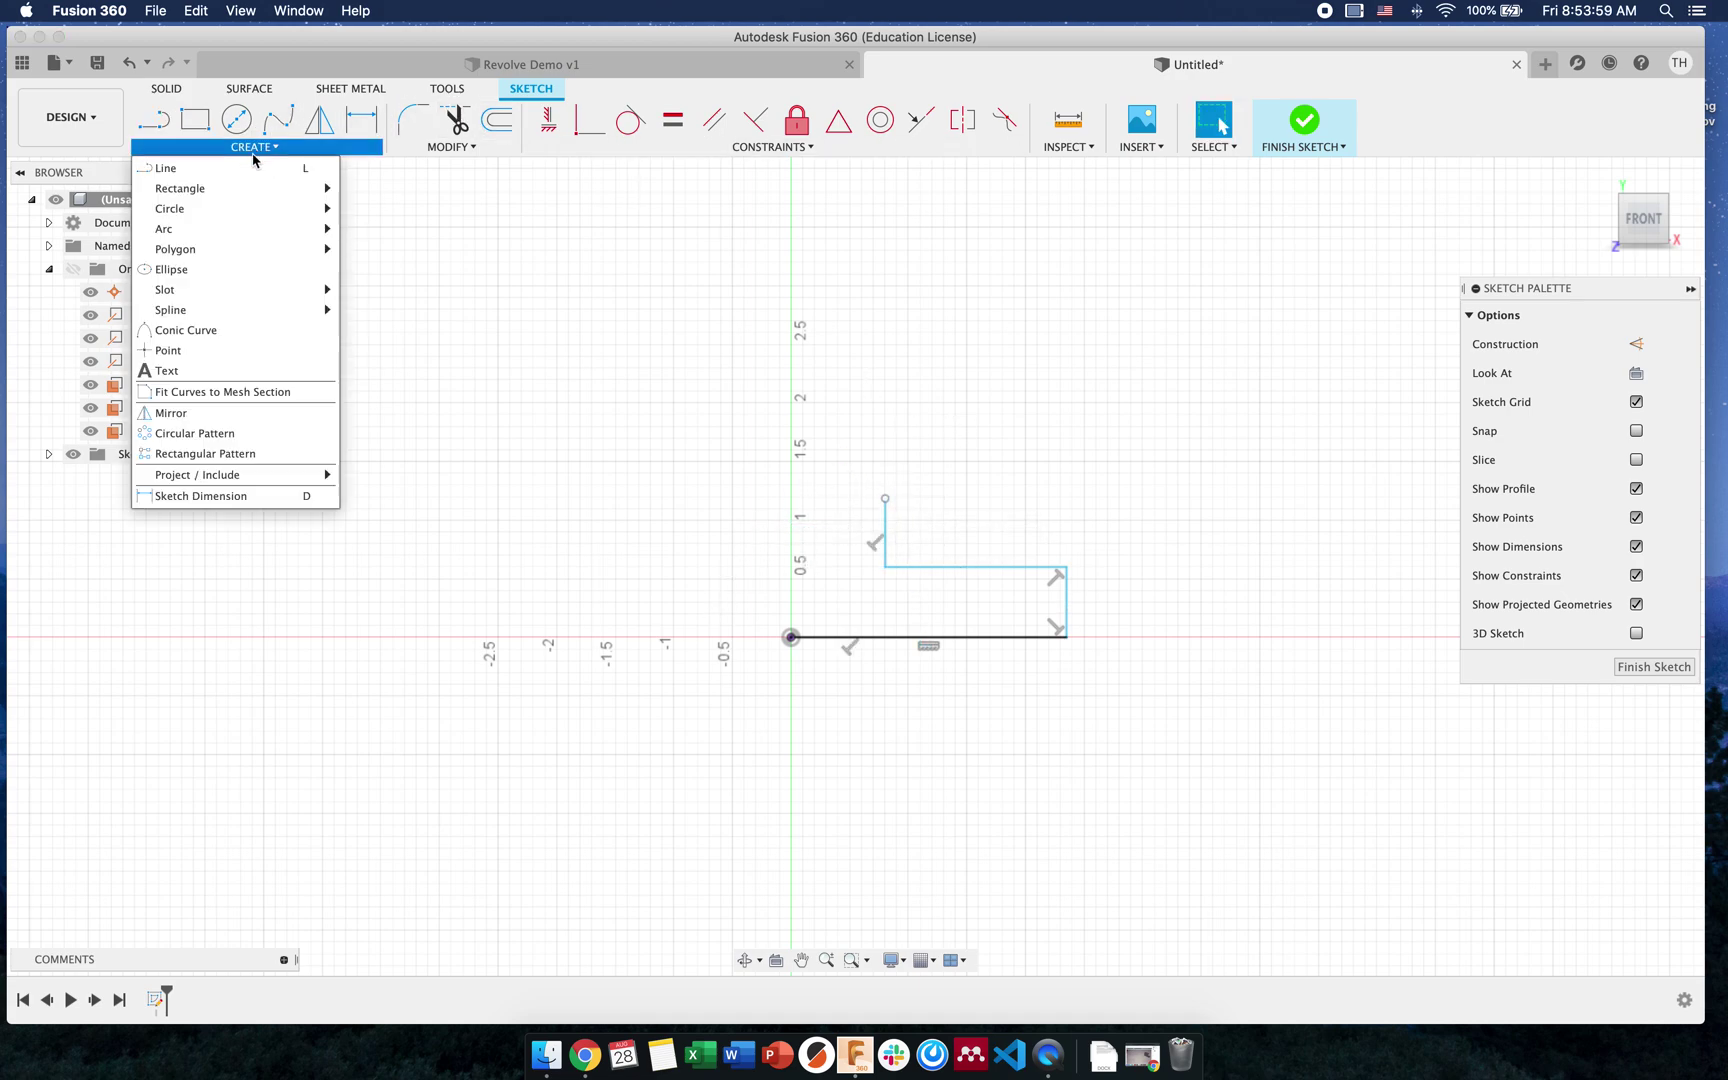
mouse_move(222, 196)
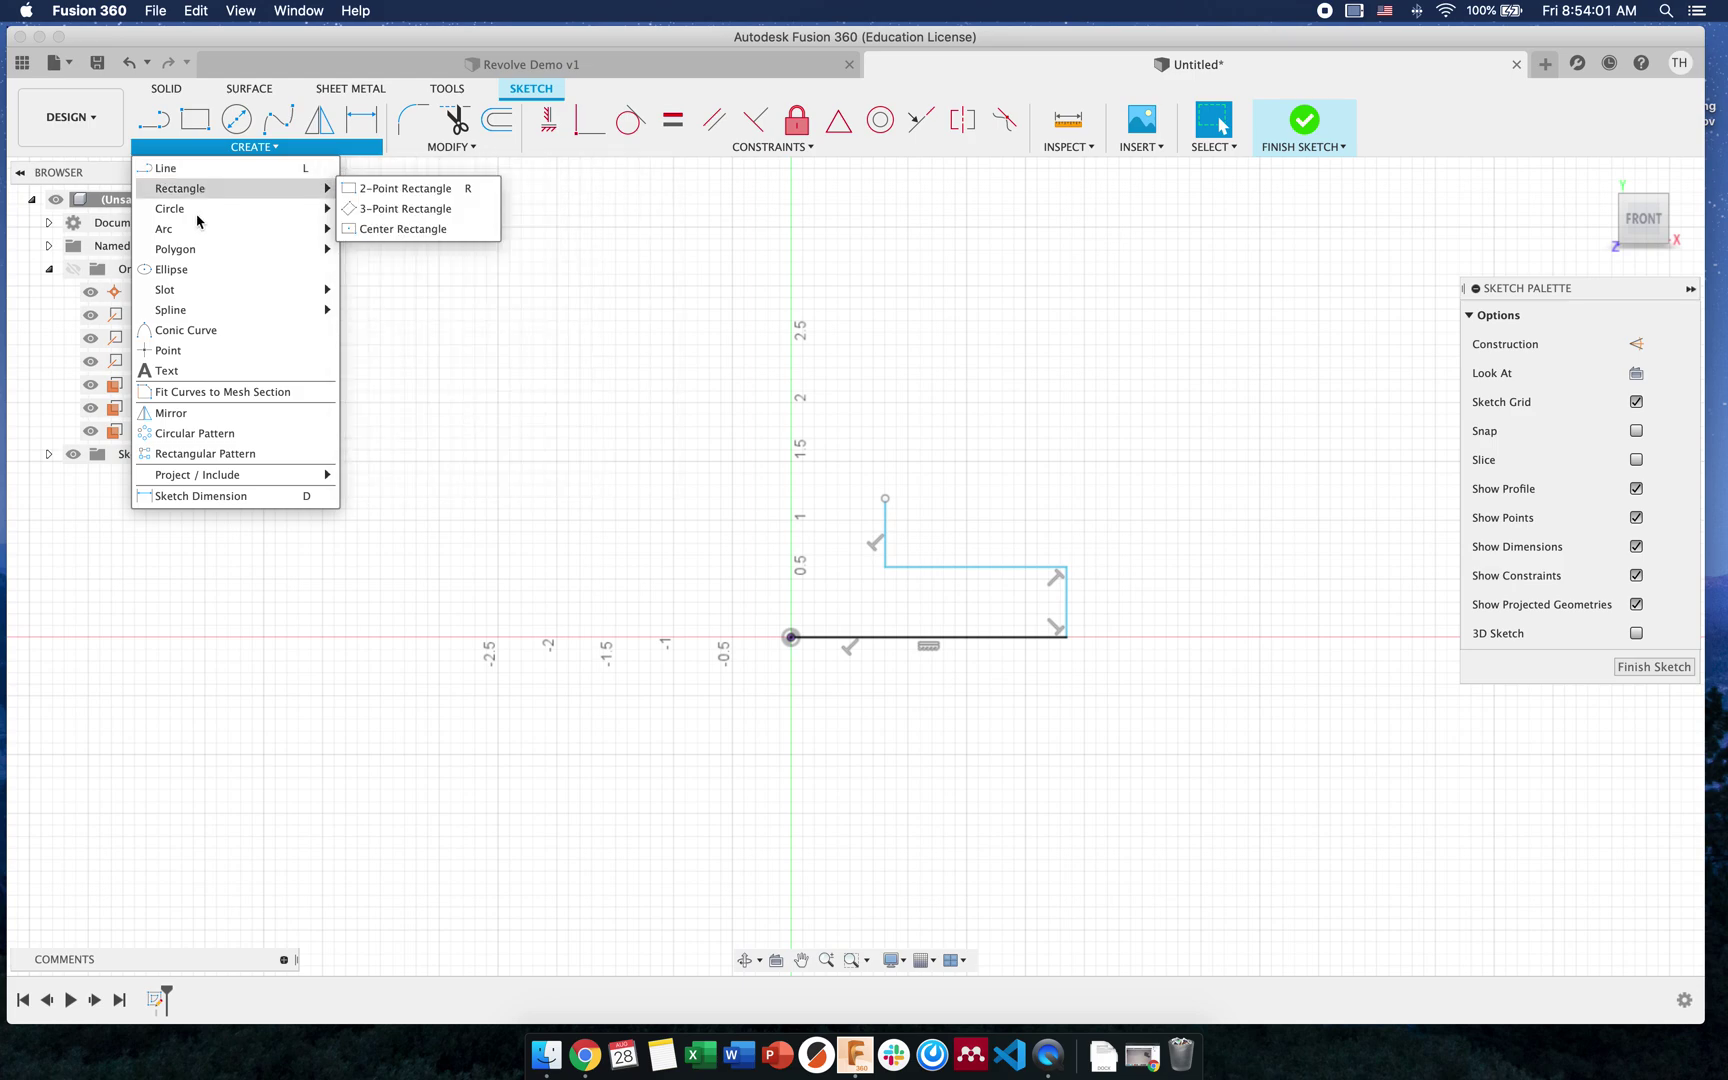
mouse_move(199, 230)
click(349, 230)
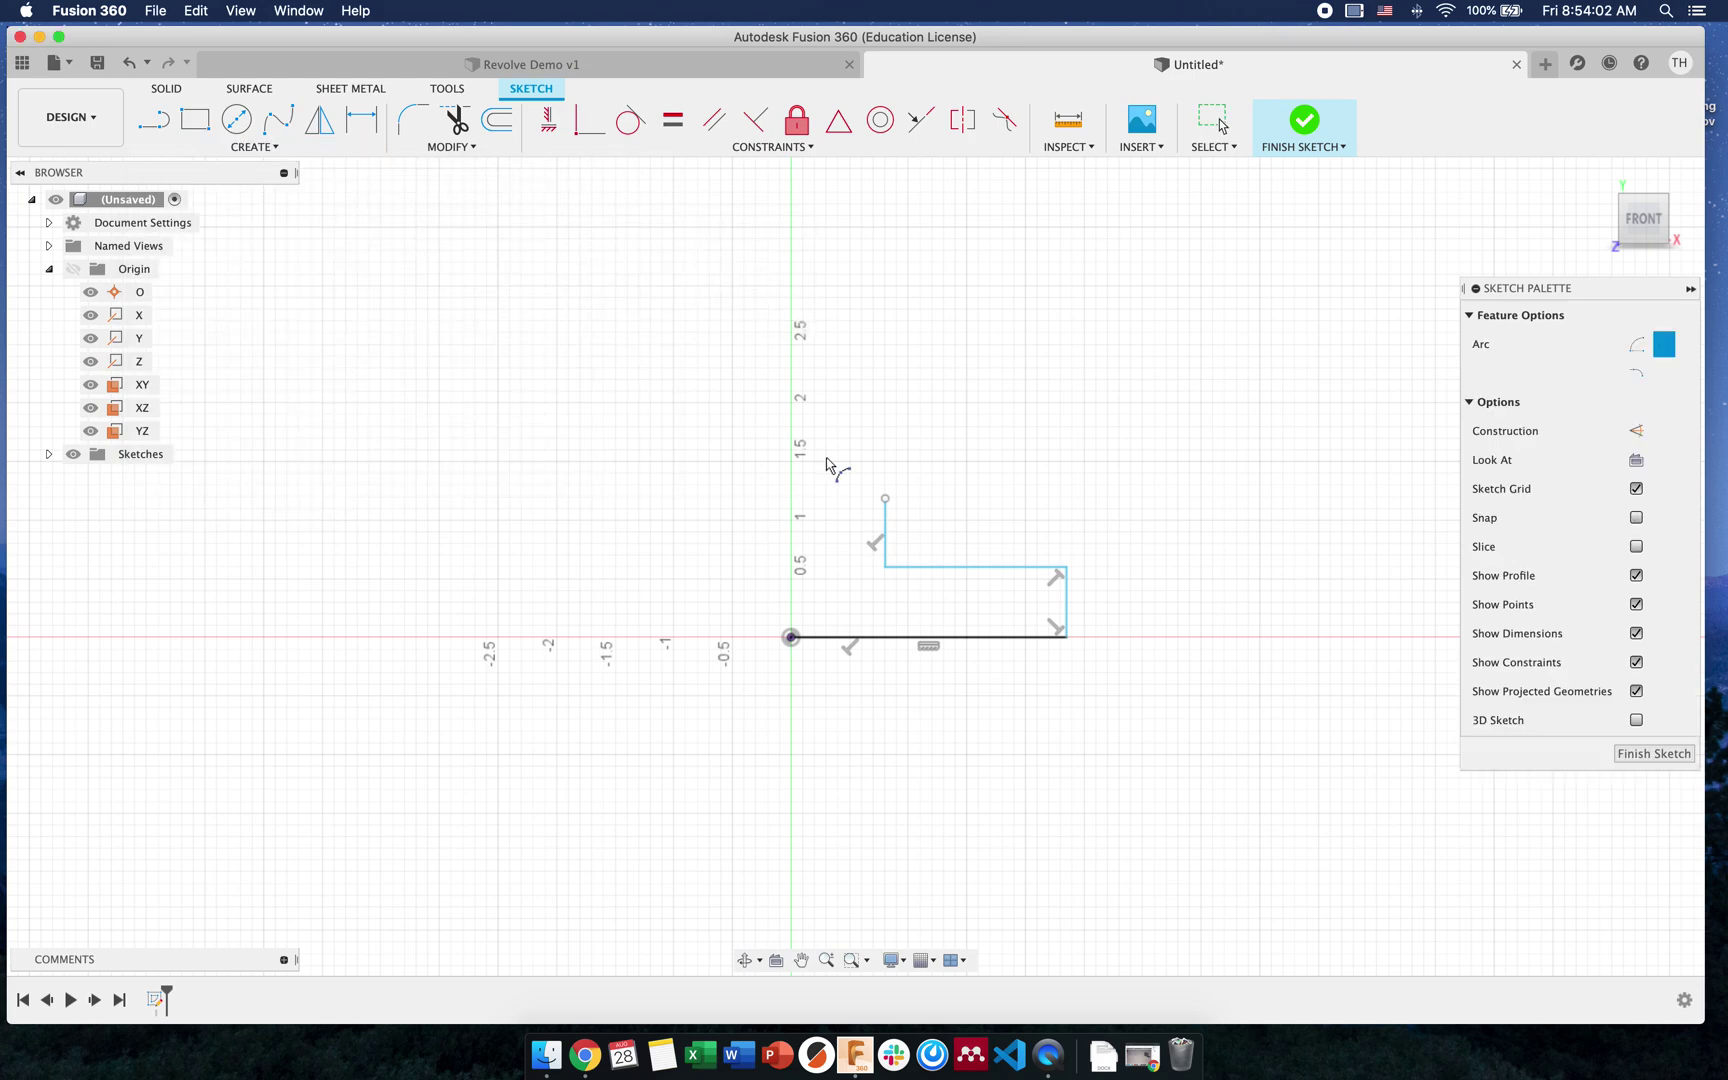
click(884, 498)
click(790, 636)
click(793, 552)
scroll(809, 616, up, 5)
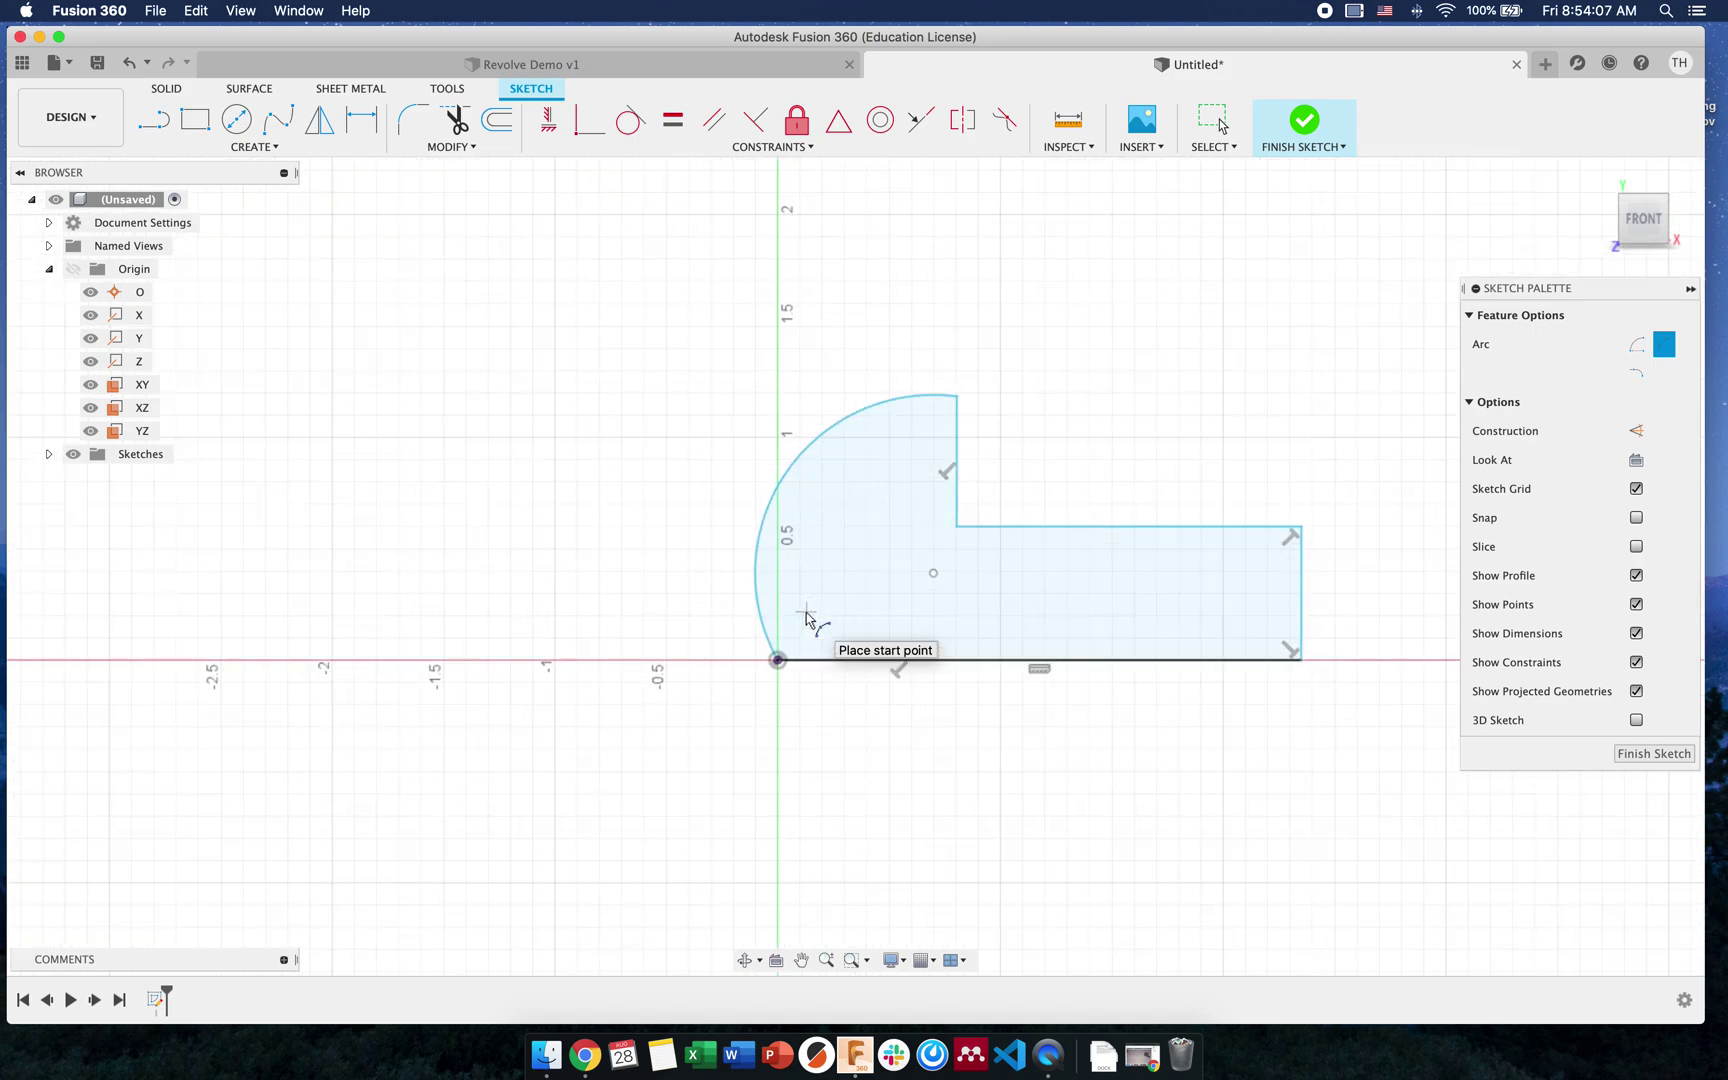
key(Escape)
Move the arc's centre point closer to the base line, to about X 0.784 in, Y 0.159 in
mouse_move(533, 610)
shift+middle_down()
mouse_move(586, 602)
mouse_move(436, 605)
shift+middle_up()
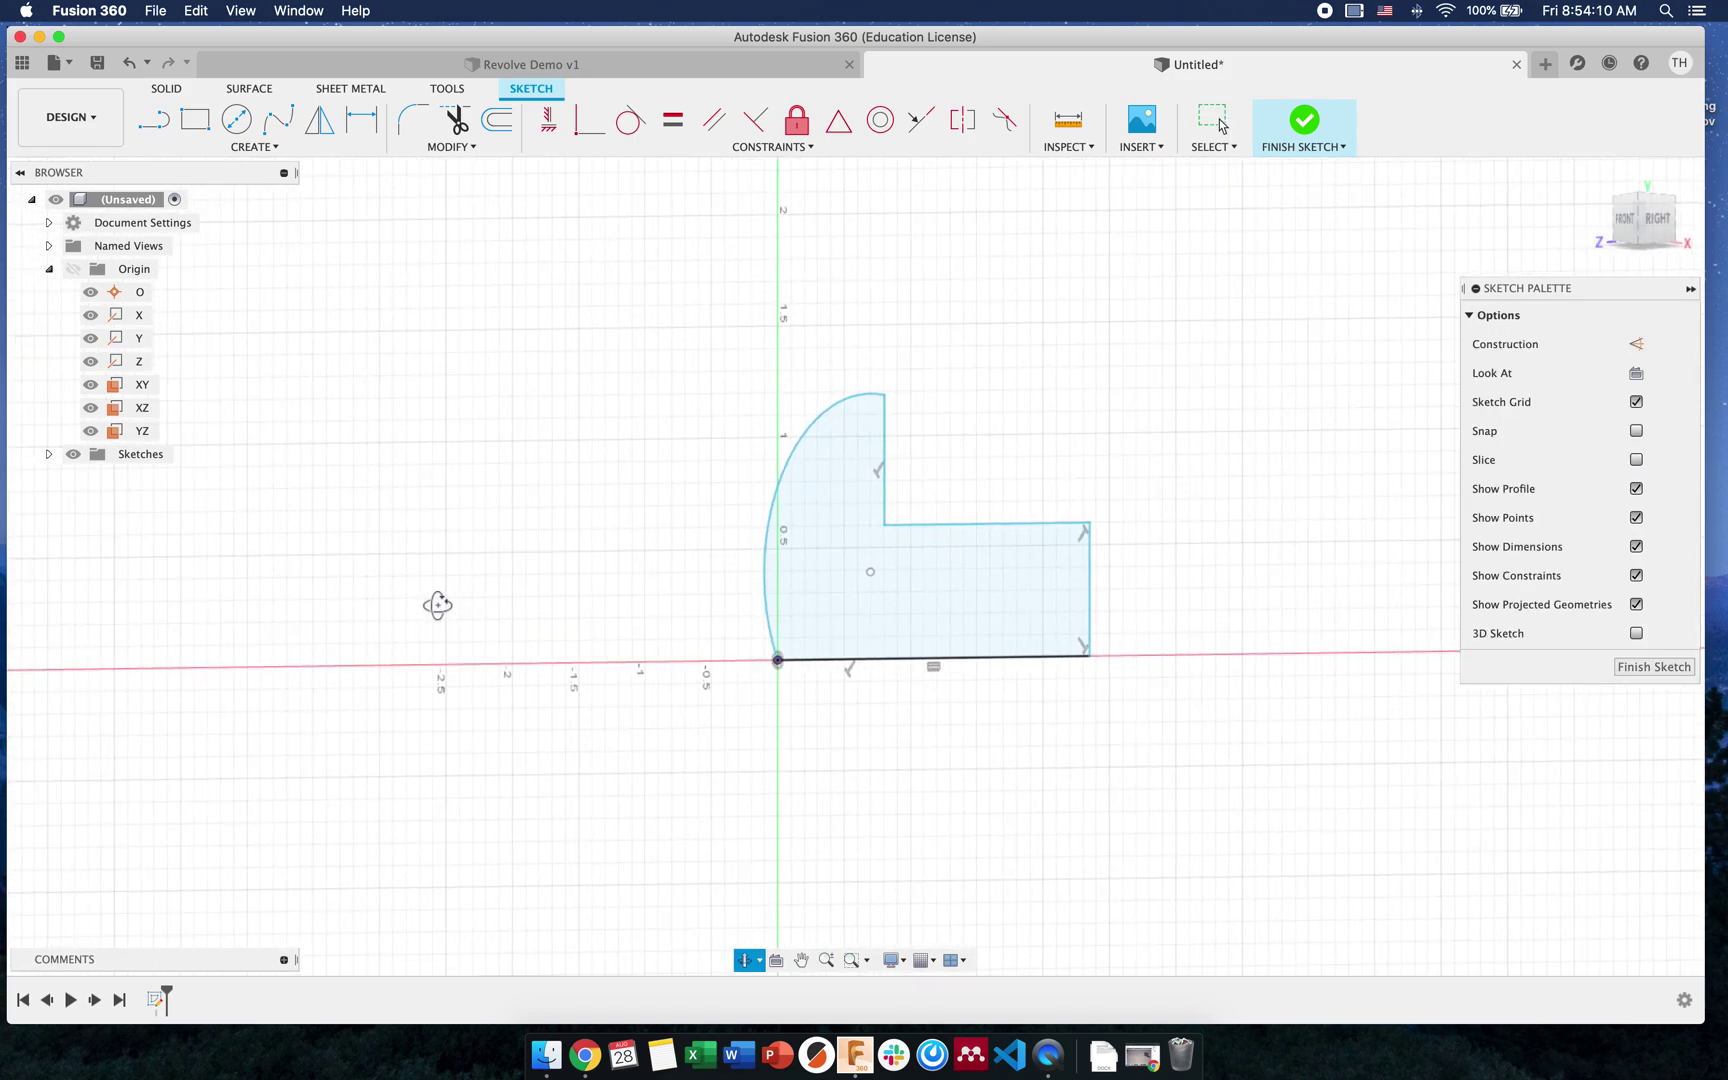
click(780, 655)
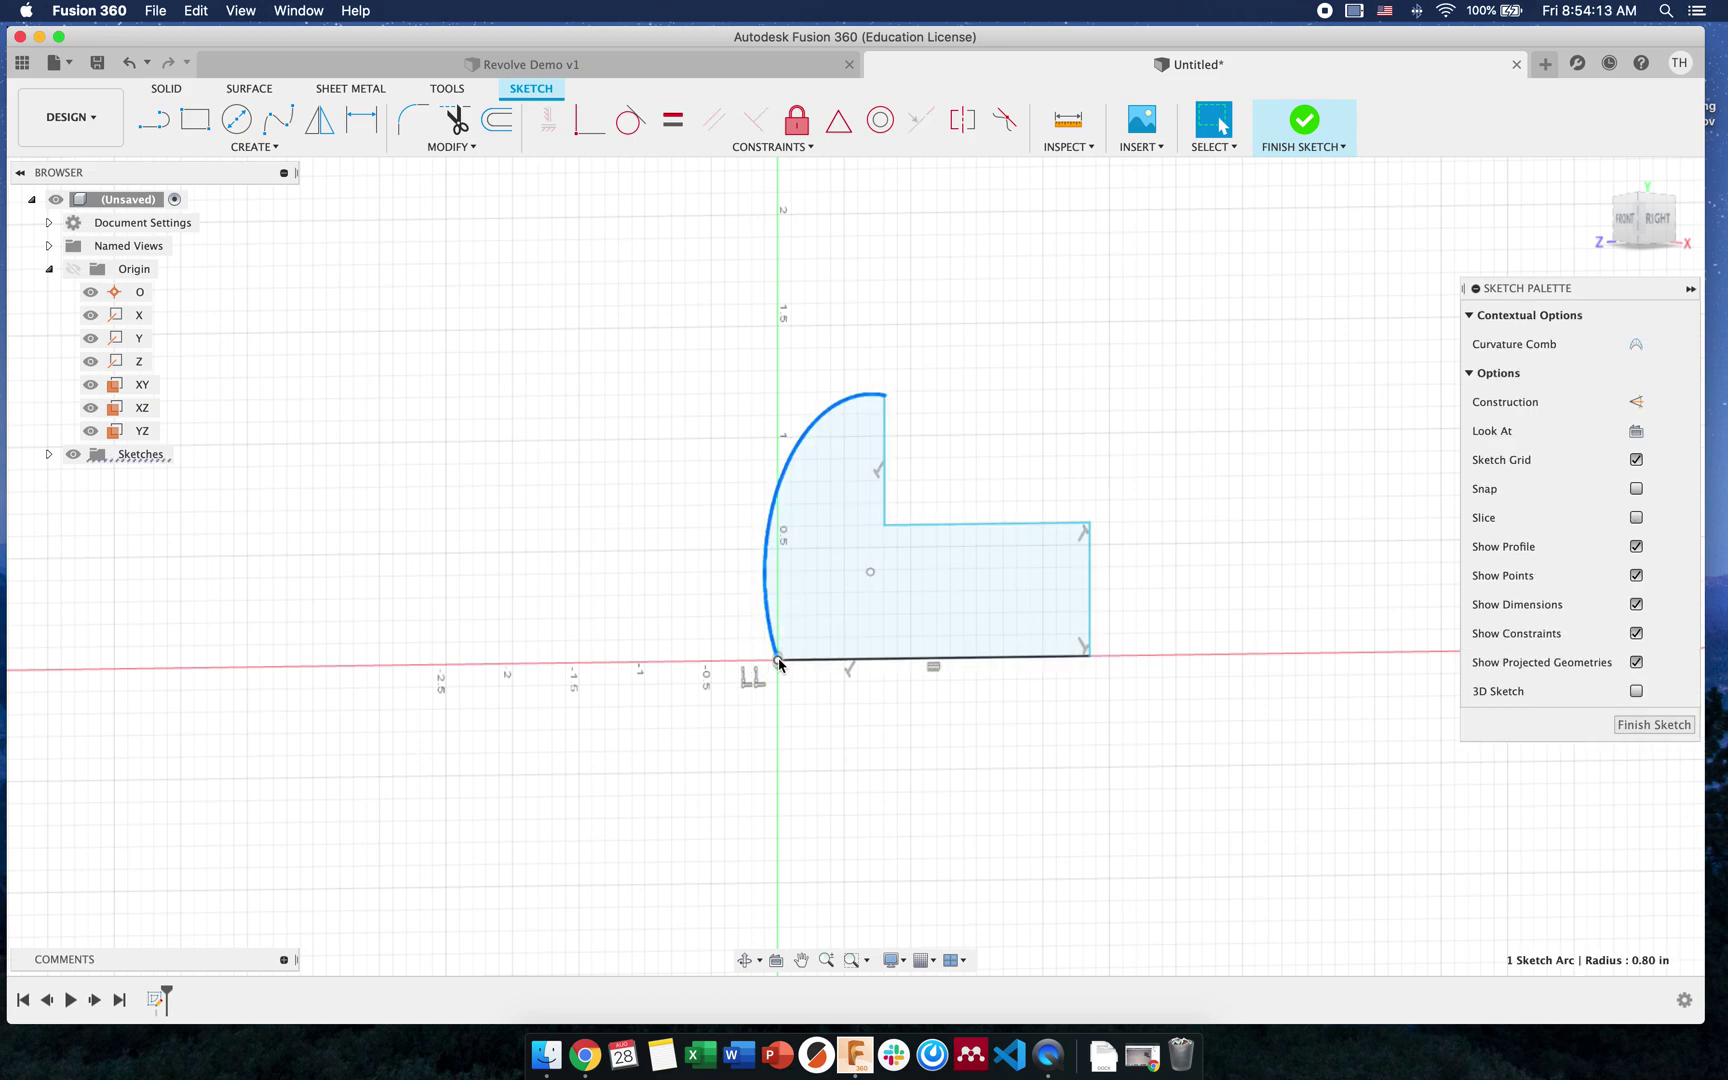
mouse_move(871, 572)
mouse_down()
mouse_move(1030, 721)
mouse_move(903, 585)
mouse_move(945, 725)
mouse_move(913, 588)
mouse_move(917, 608)
mouse_up()
scroll(917, 608, up, 2)
scroll(917, 608, down, 3)
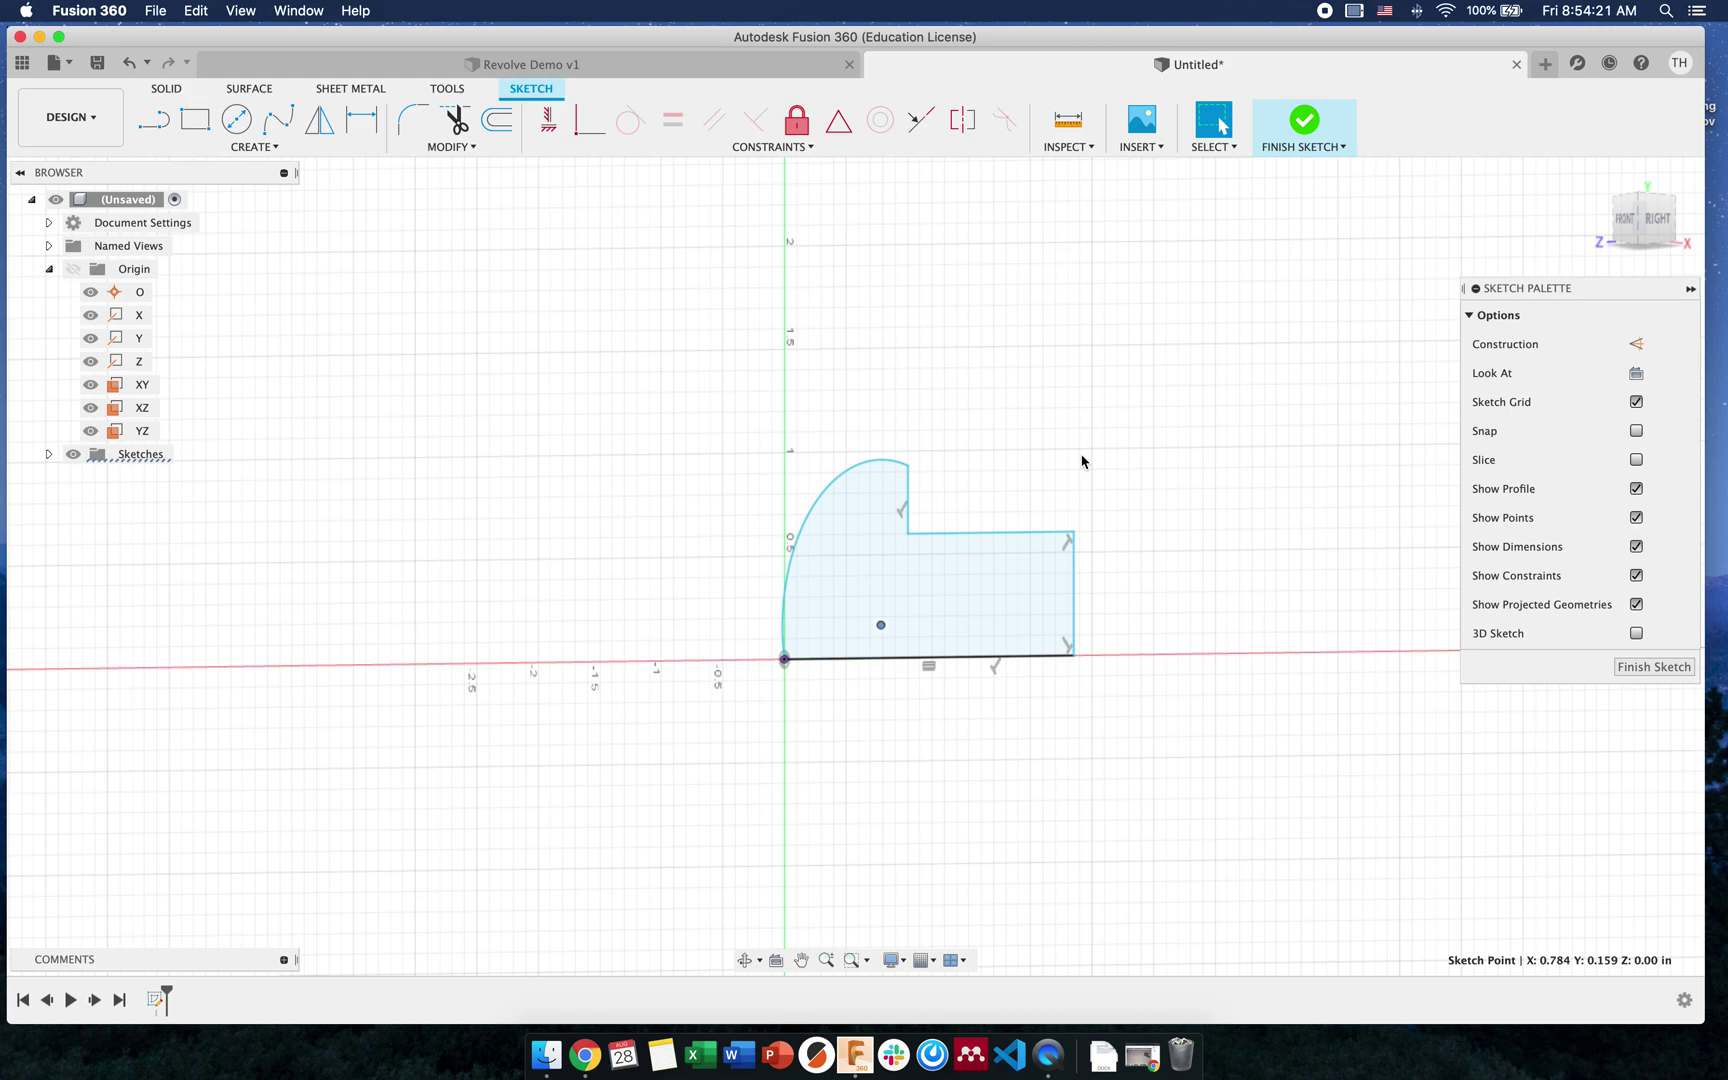
mouse_move(1115, 467)
shift+middle_down()
mouse_move(1080, 467)
mouse_move(1130, 467)
shift+middle_up()
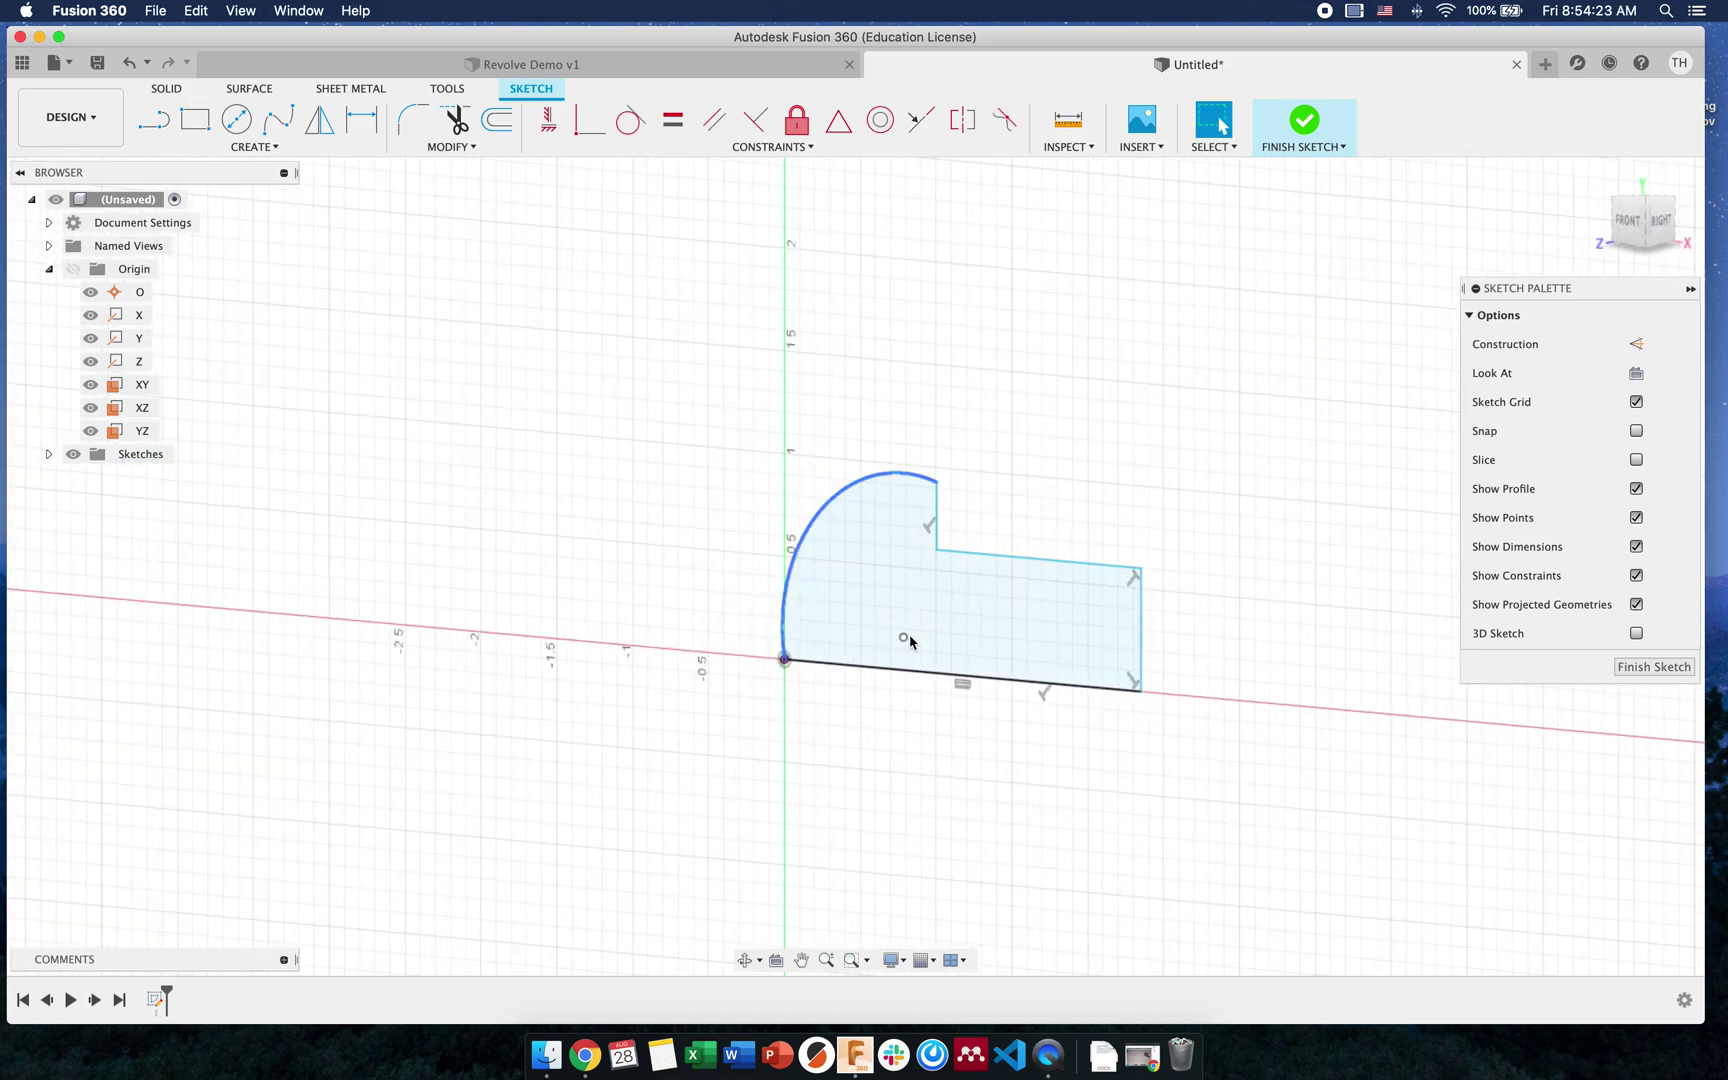
Make the arc's centre coincident with the base line, and raise the arc's upper endpoint to about X 1.004 in, Y 1.186 in
click(903, 637)
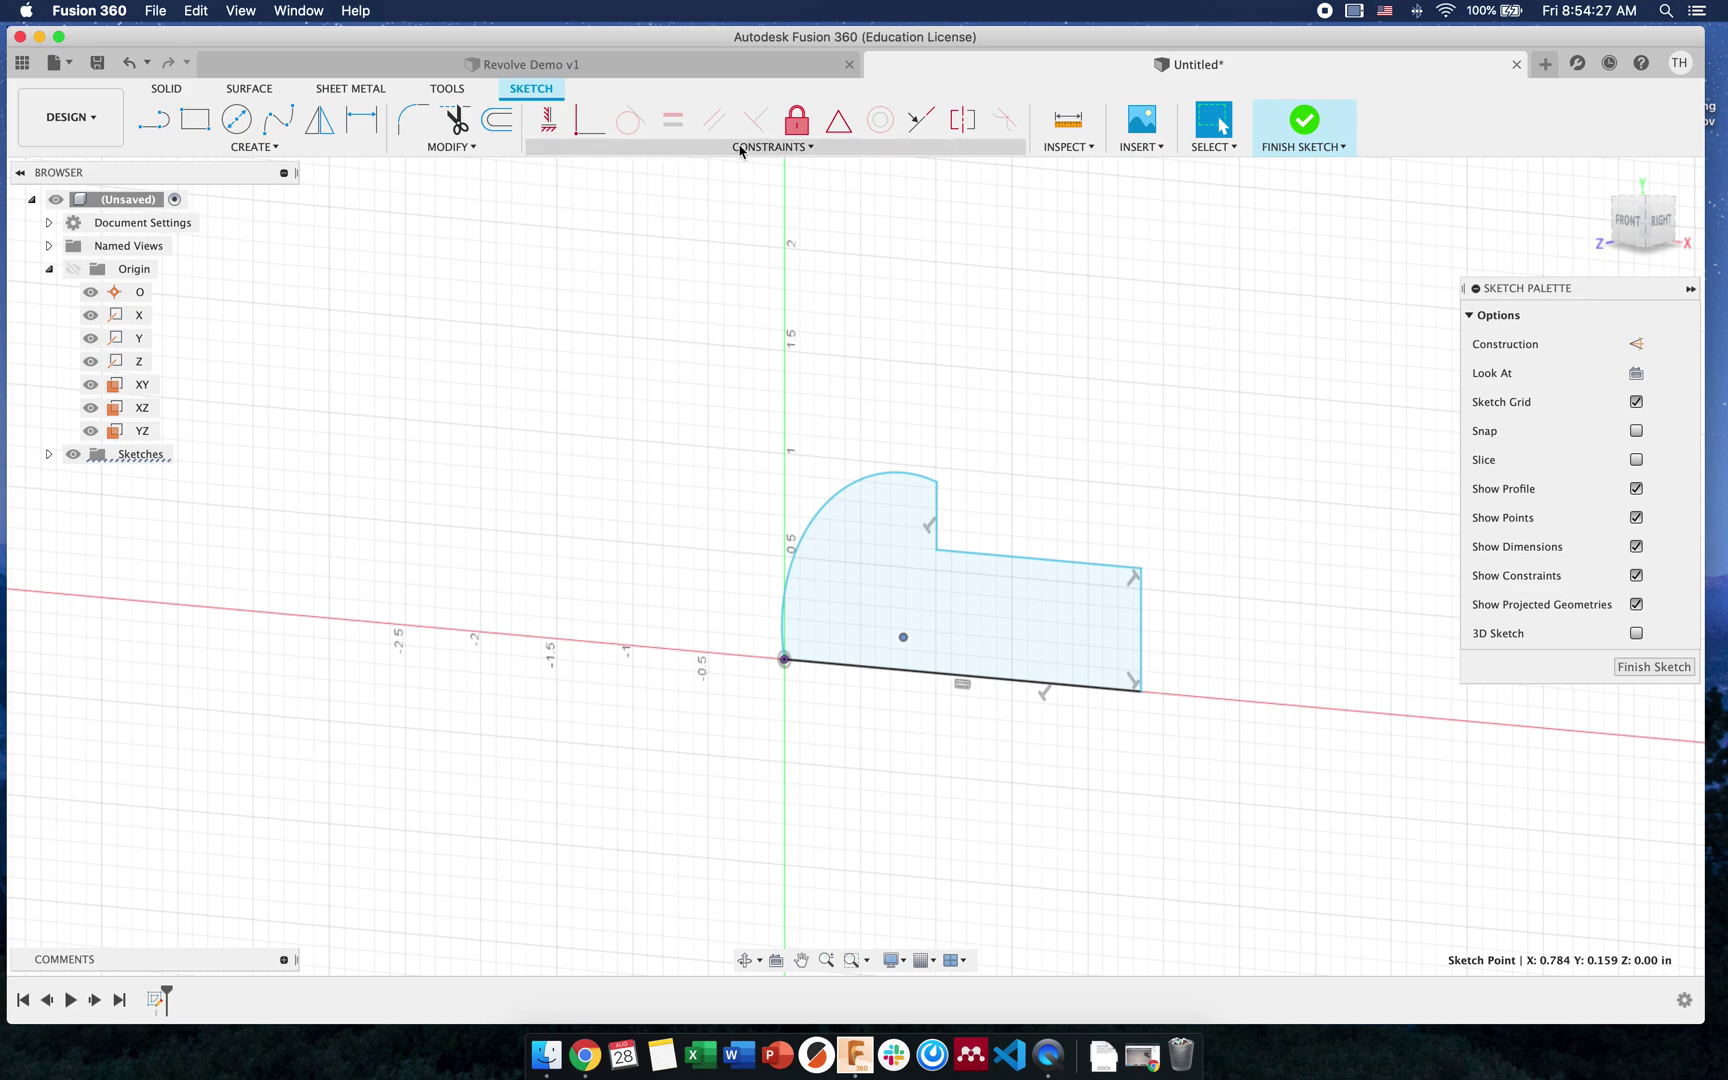
click(818, 150)
click(598, 192)
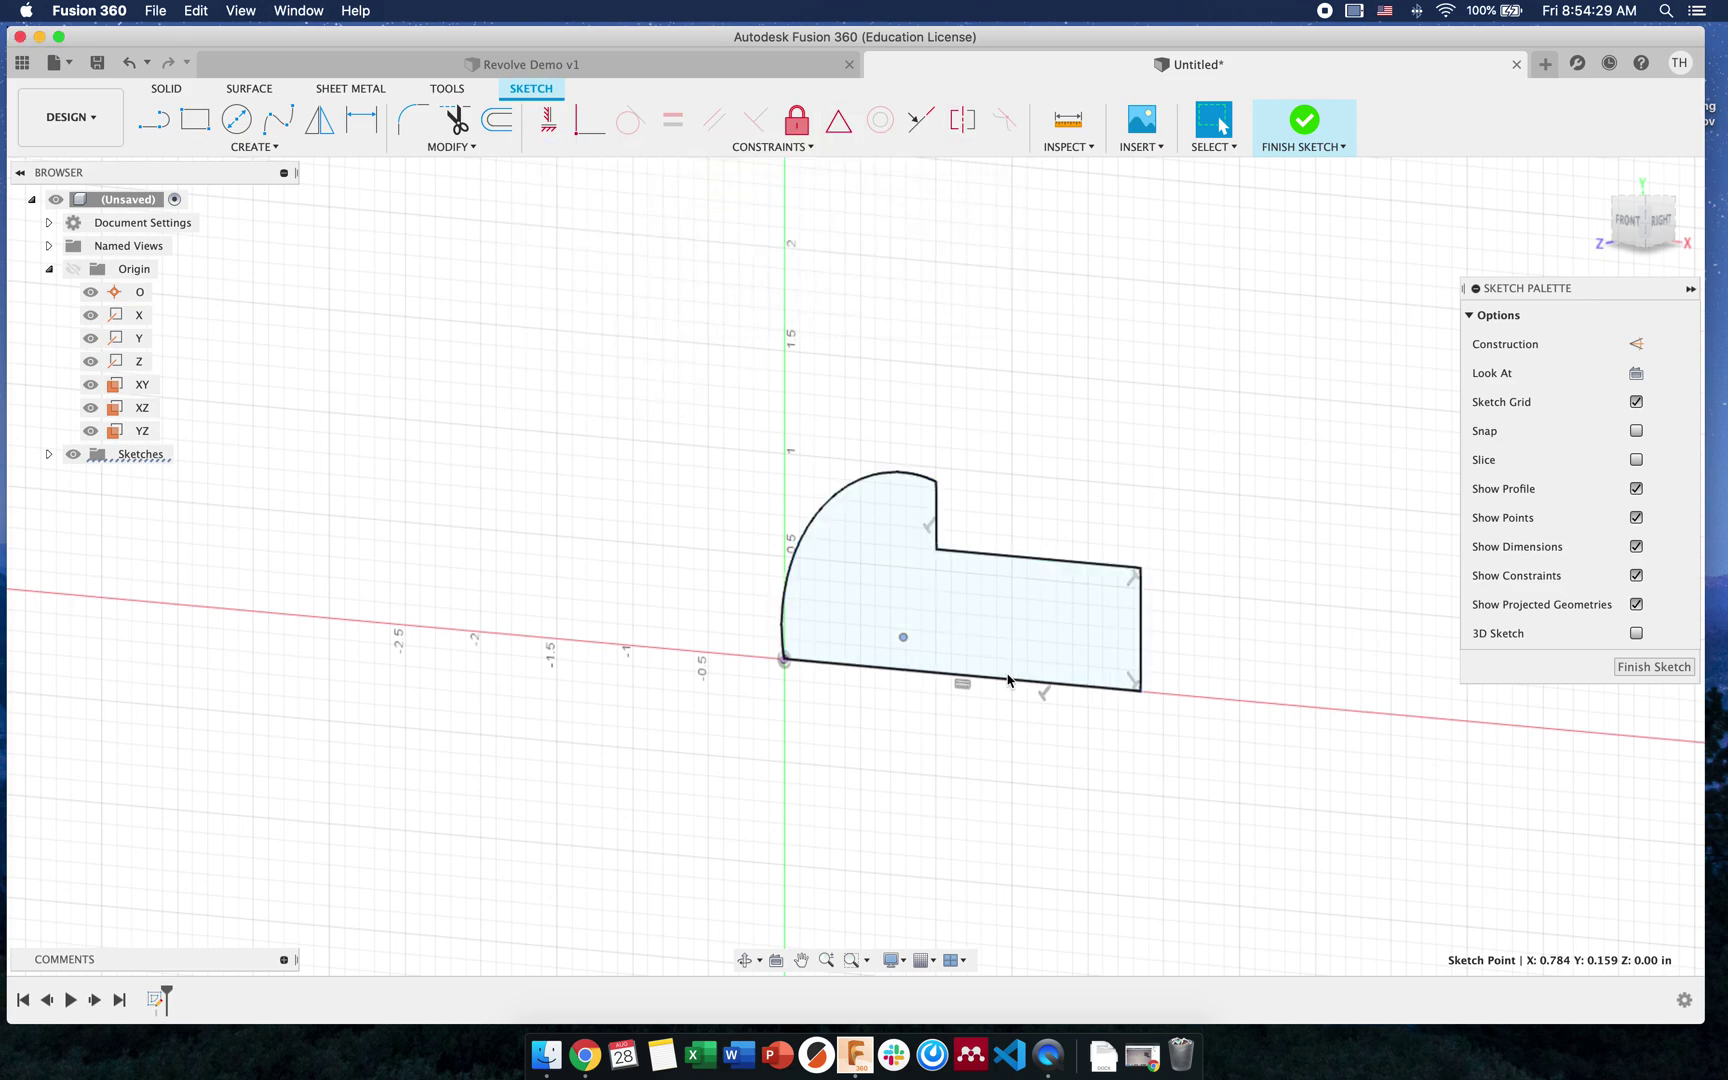
click(960, 683)
click(903, 637)
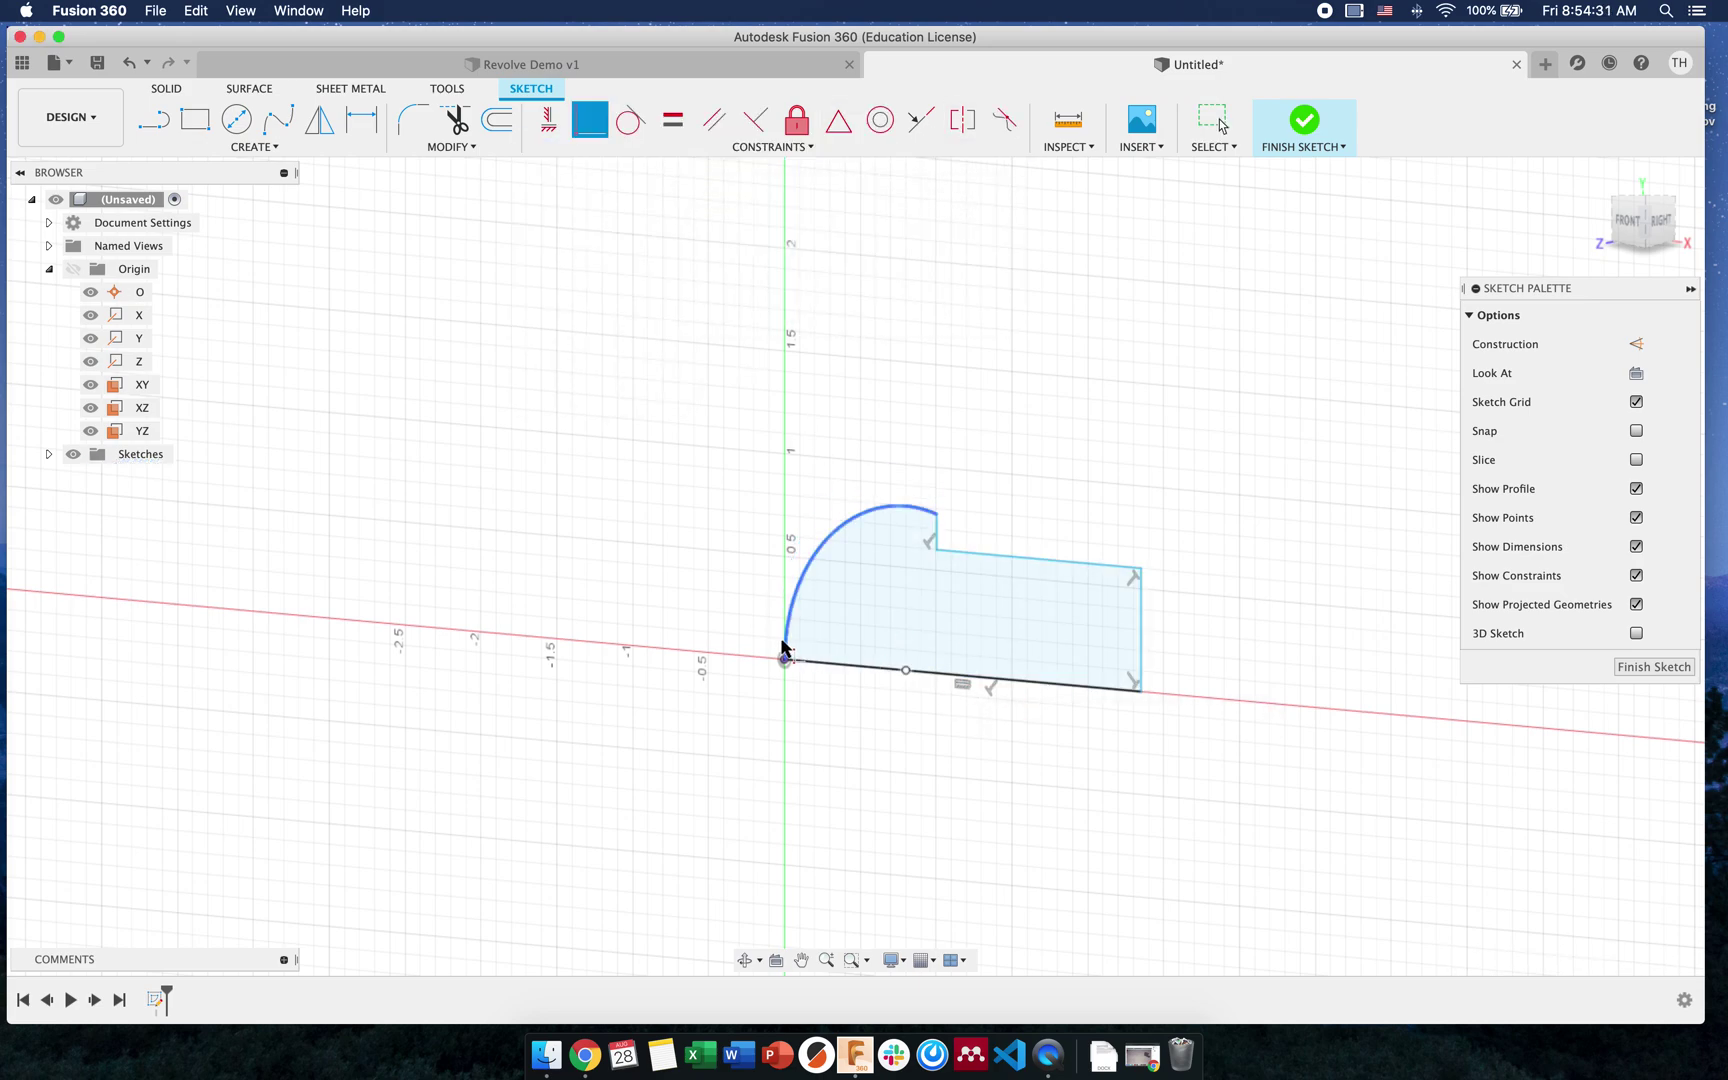
mouse_move(697, 662)
shift+middle_down()
mouse_move(741, 652)
mouse_move(833, 700)
shift+middle_up()
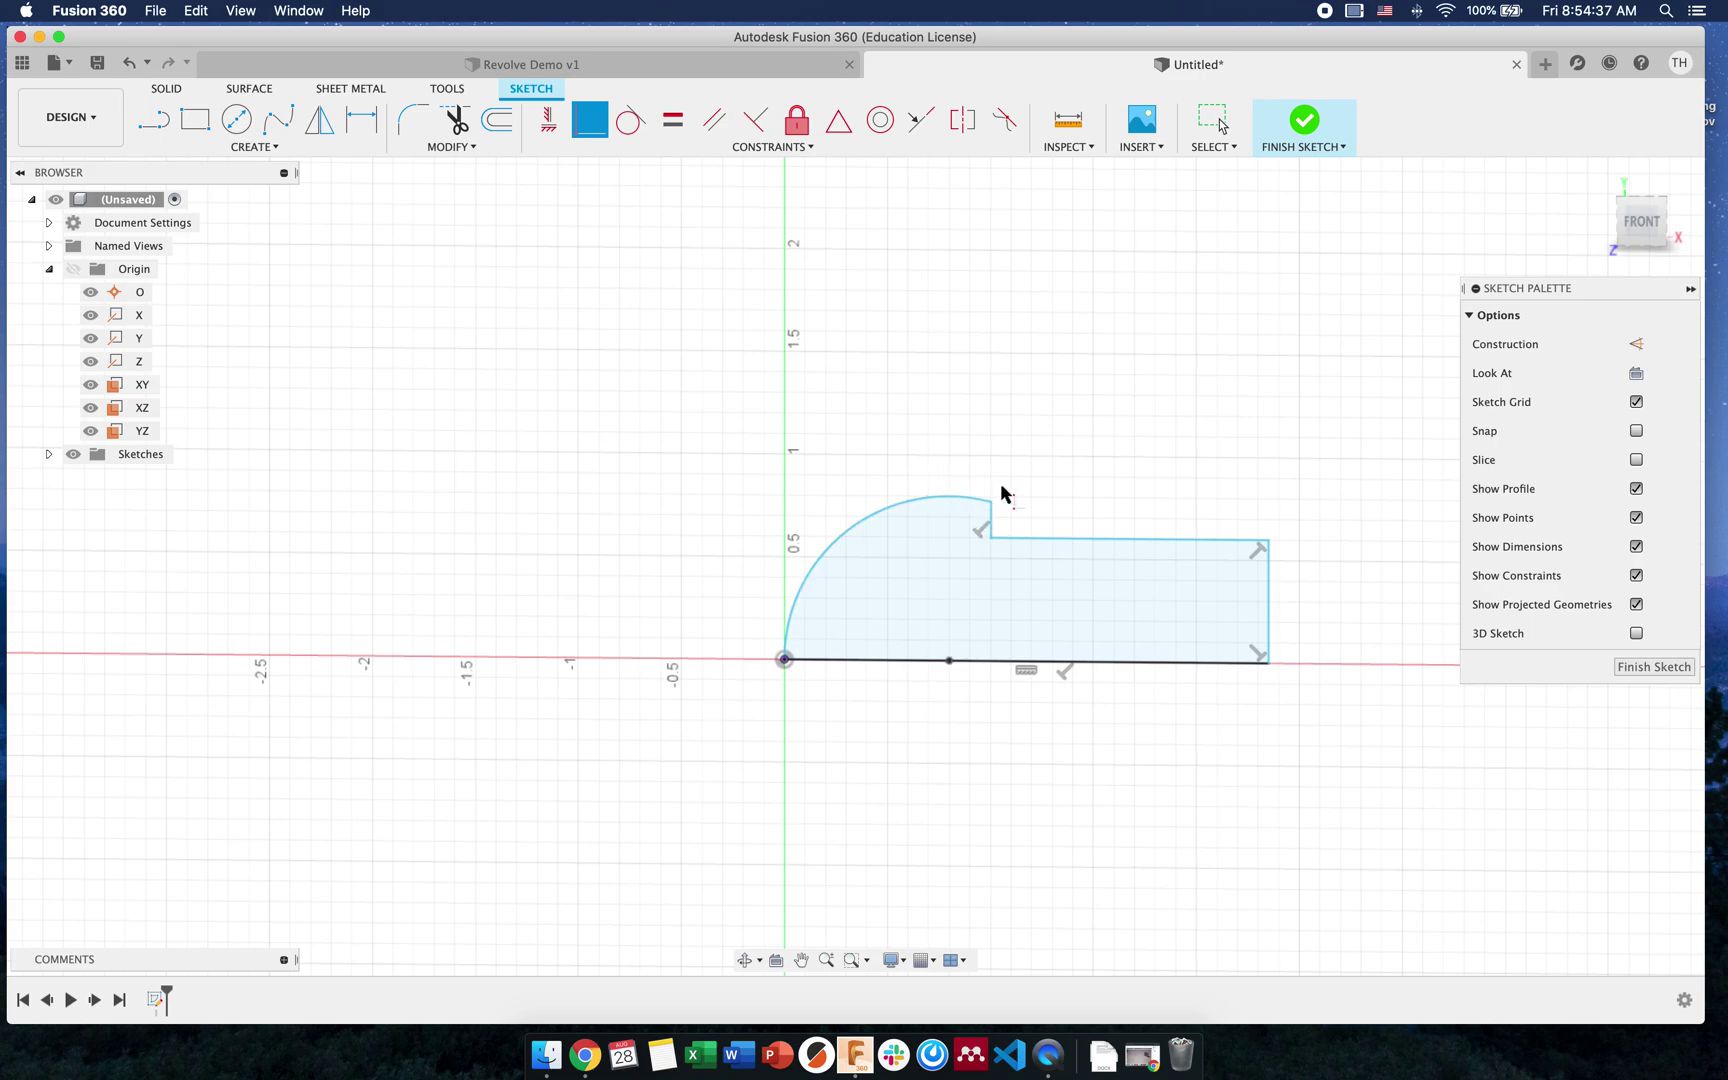
key(Escape)
drag(991, 497, 991, 417)
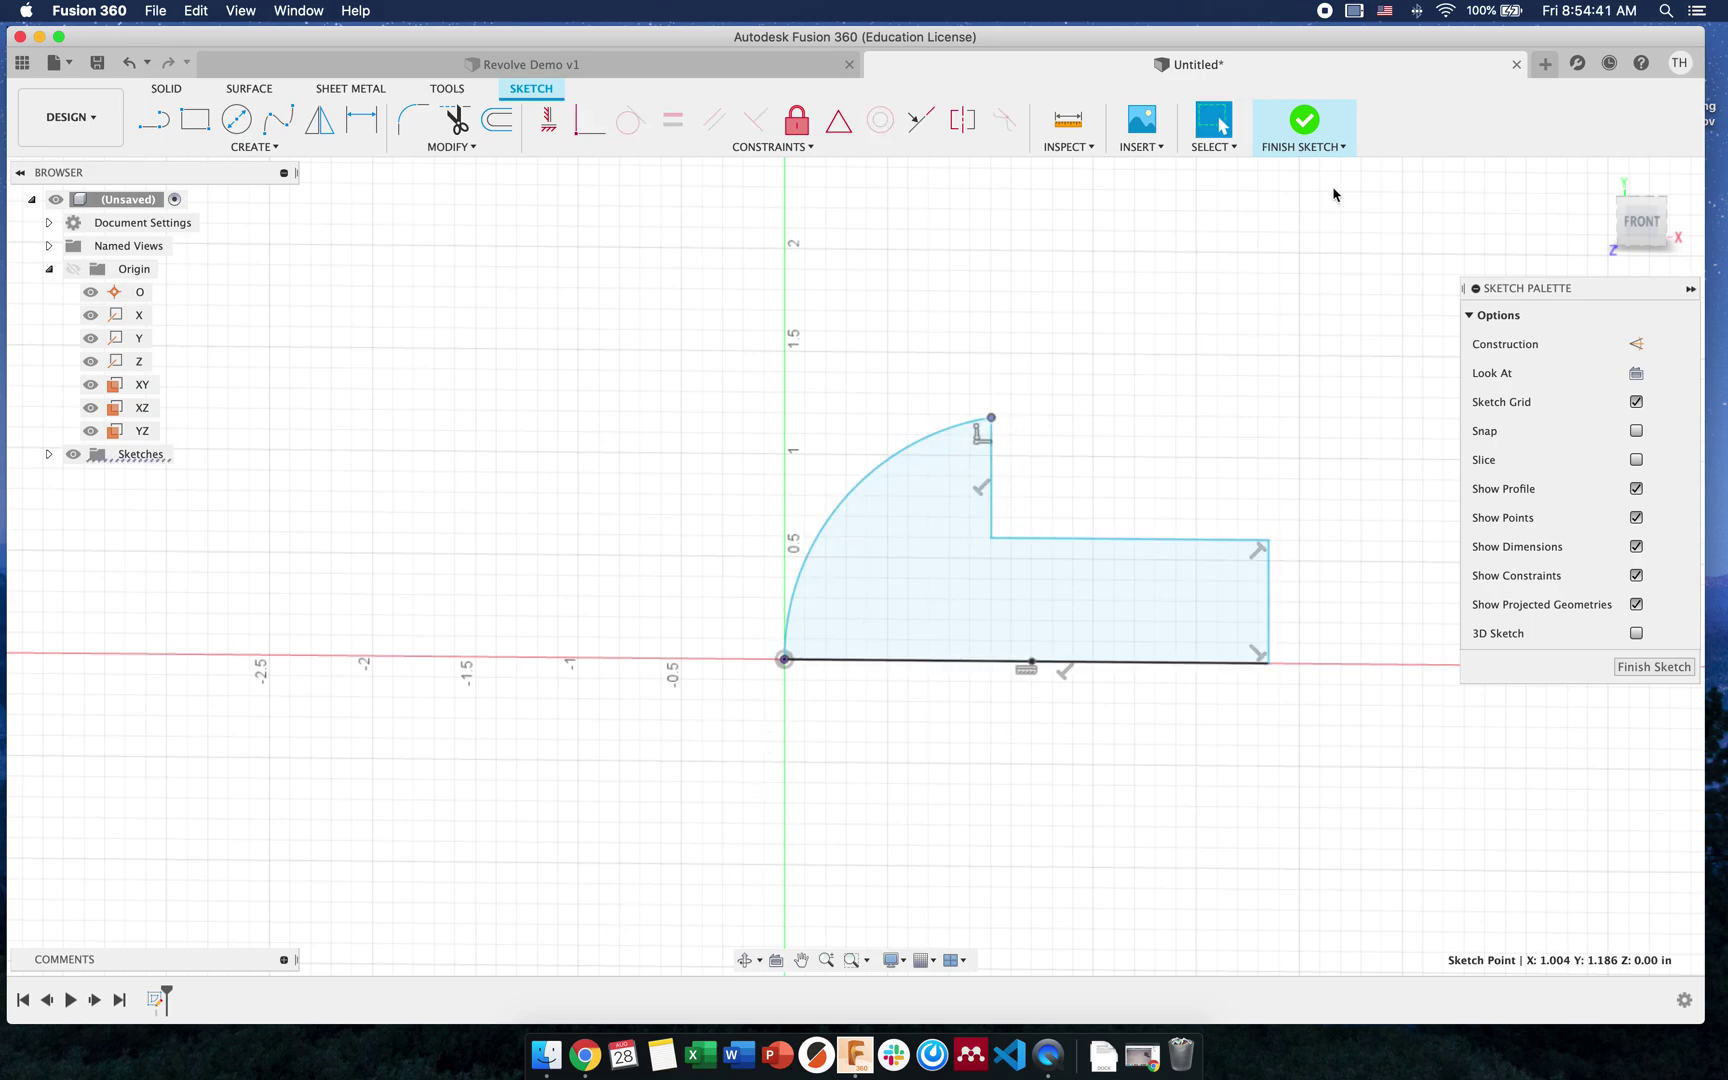
Sketch a separate line below the profile, parallel to its base and about as long, and finish the sketch
key(l)
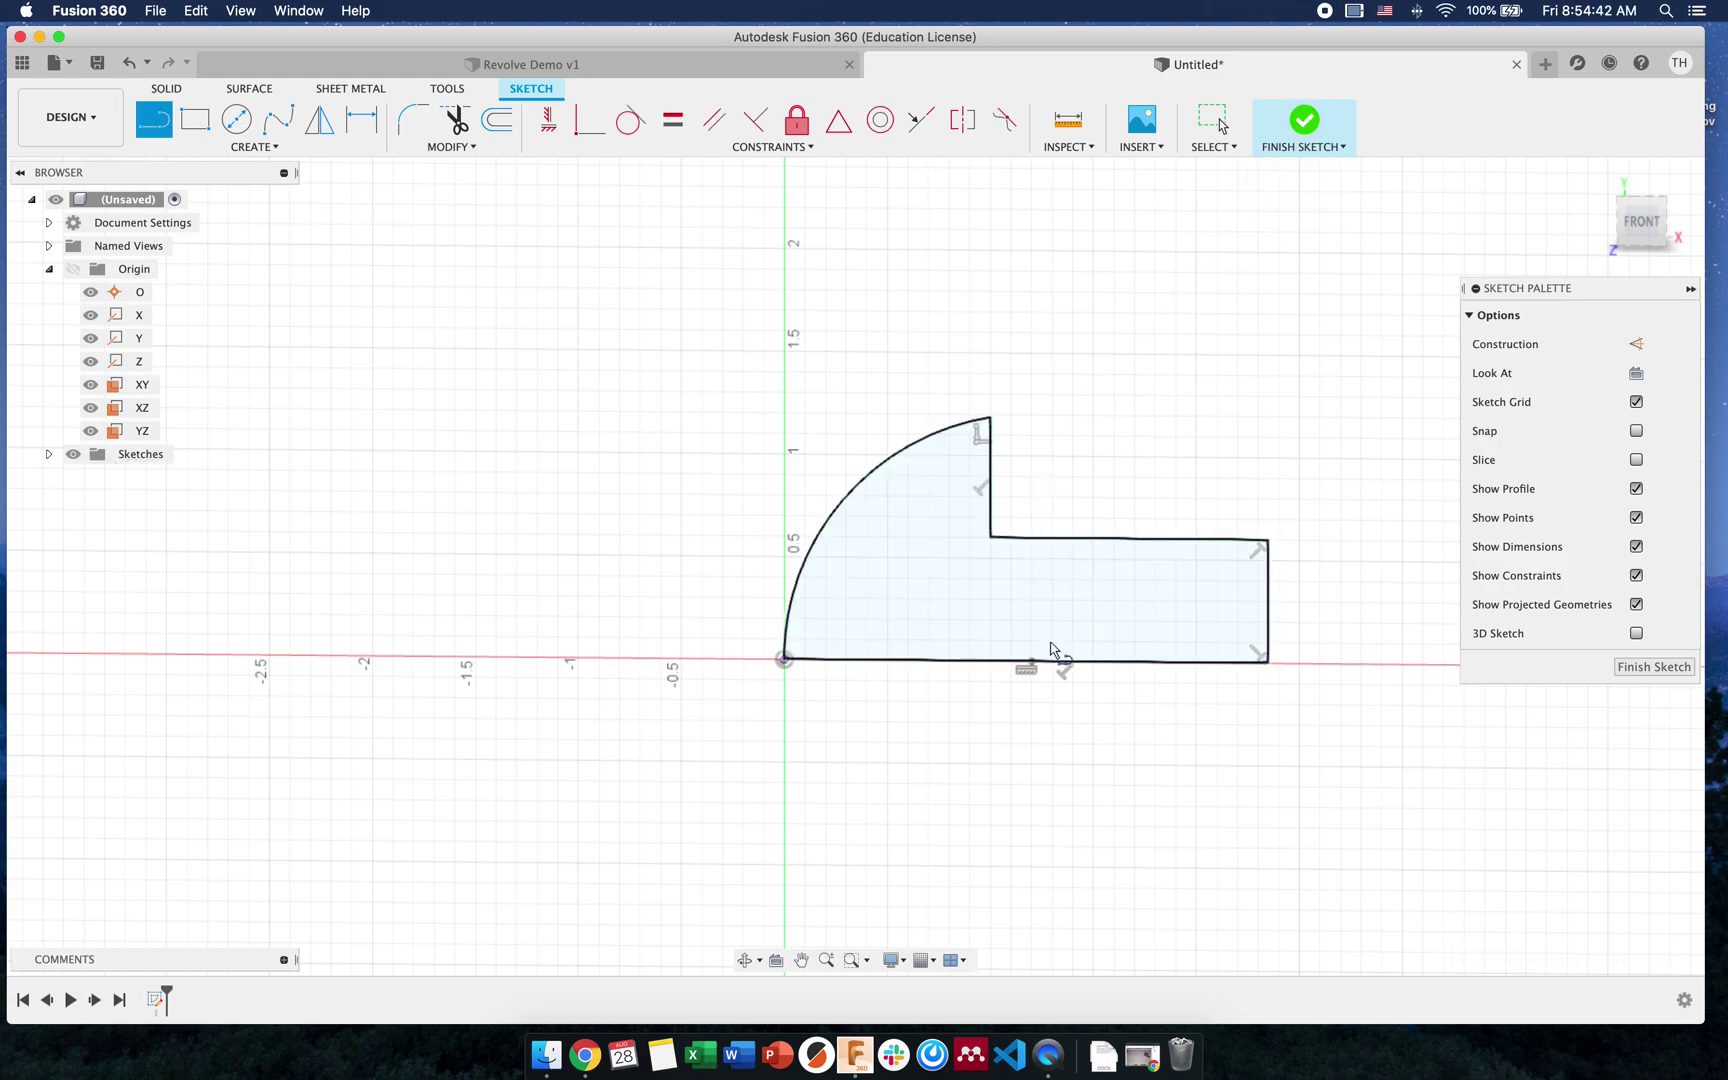
click(1265, 665)
drag(1265, 770, 783, 762)
key(Escape)
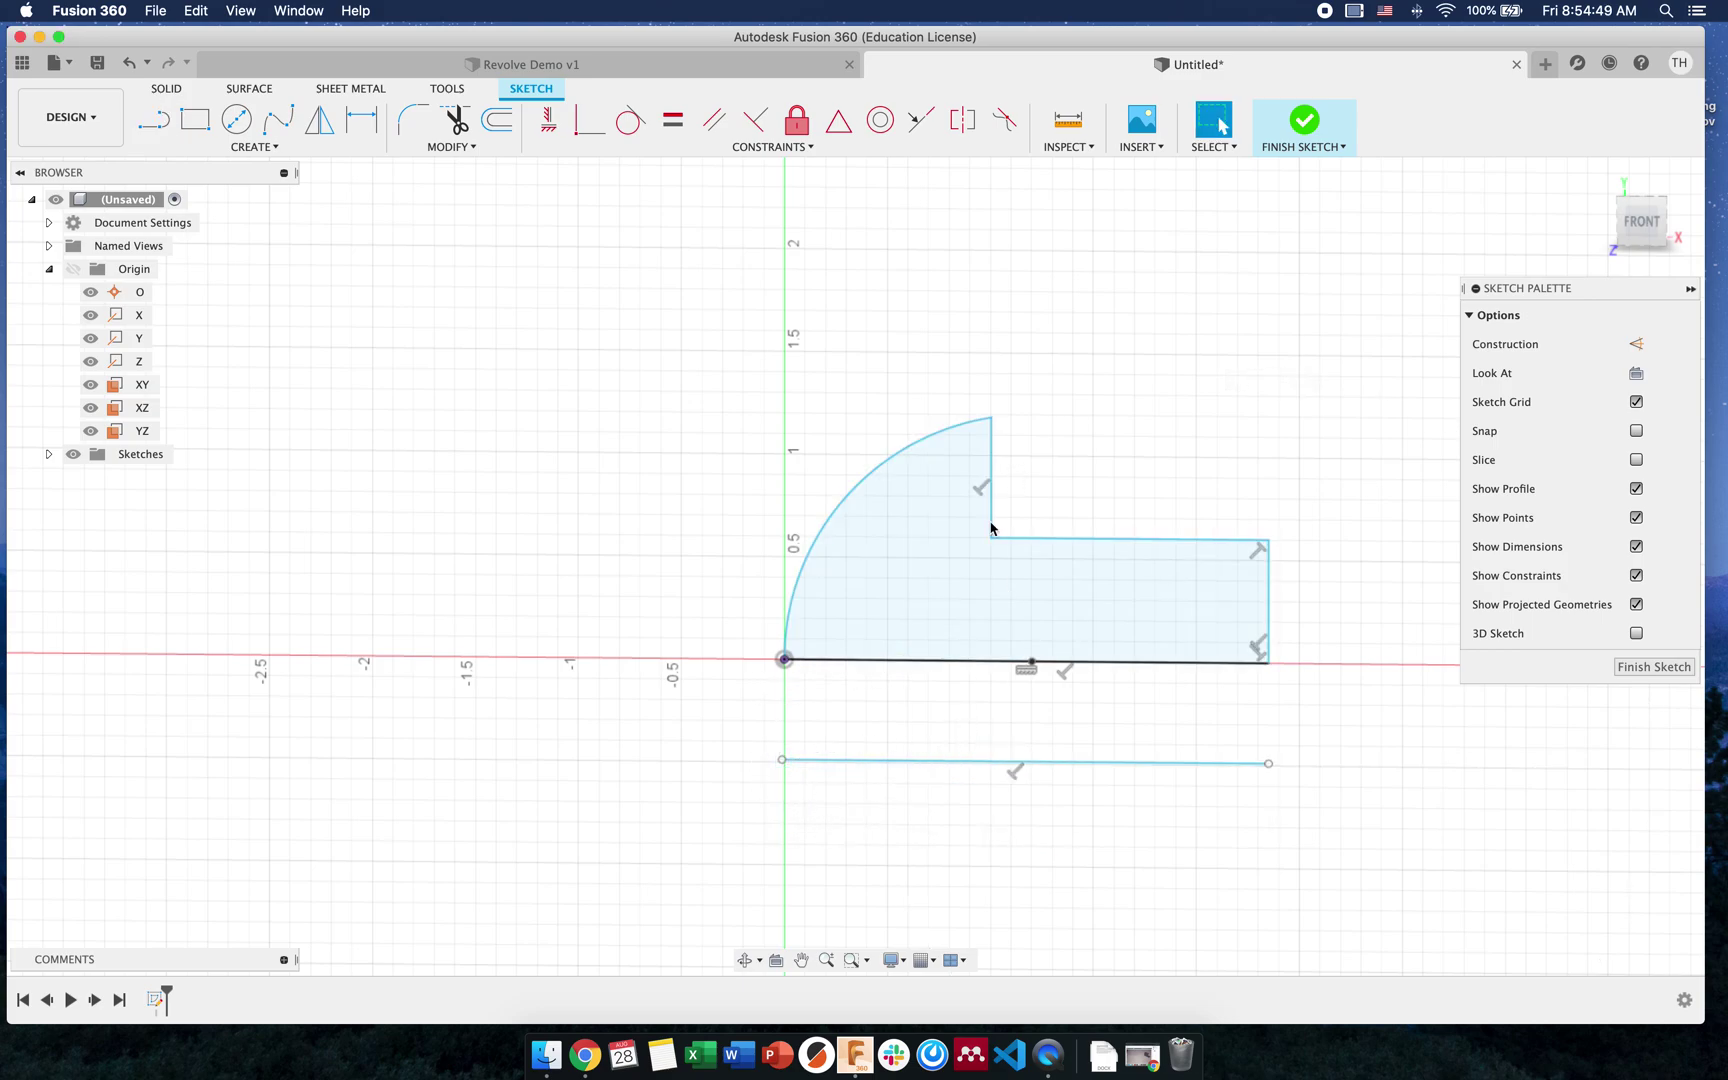
scroll(985, 530, down, 2)
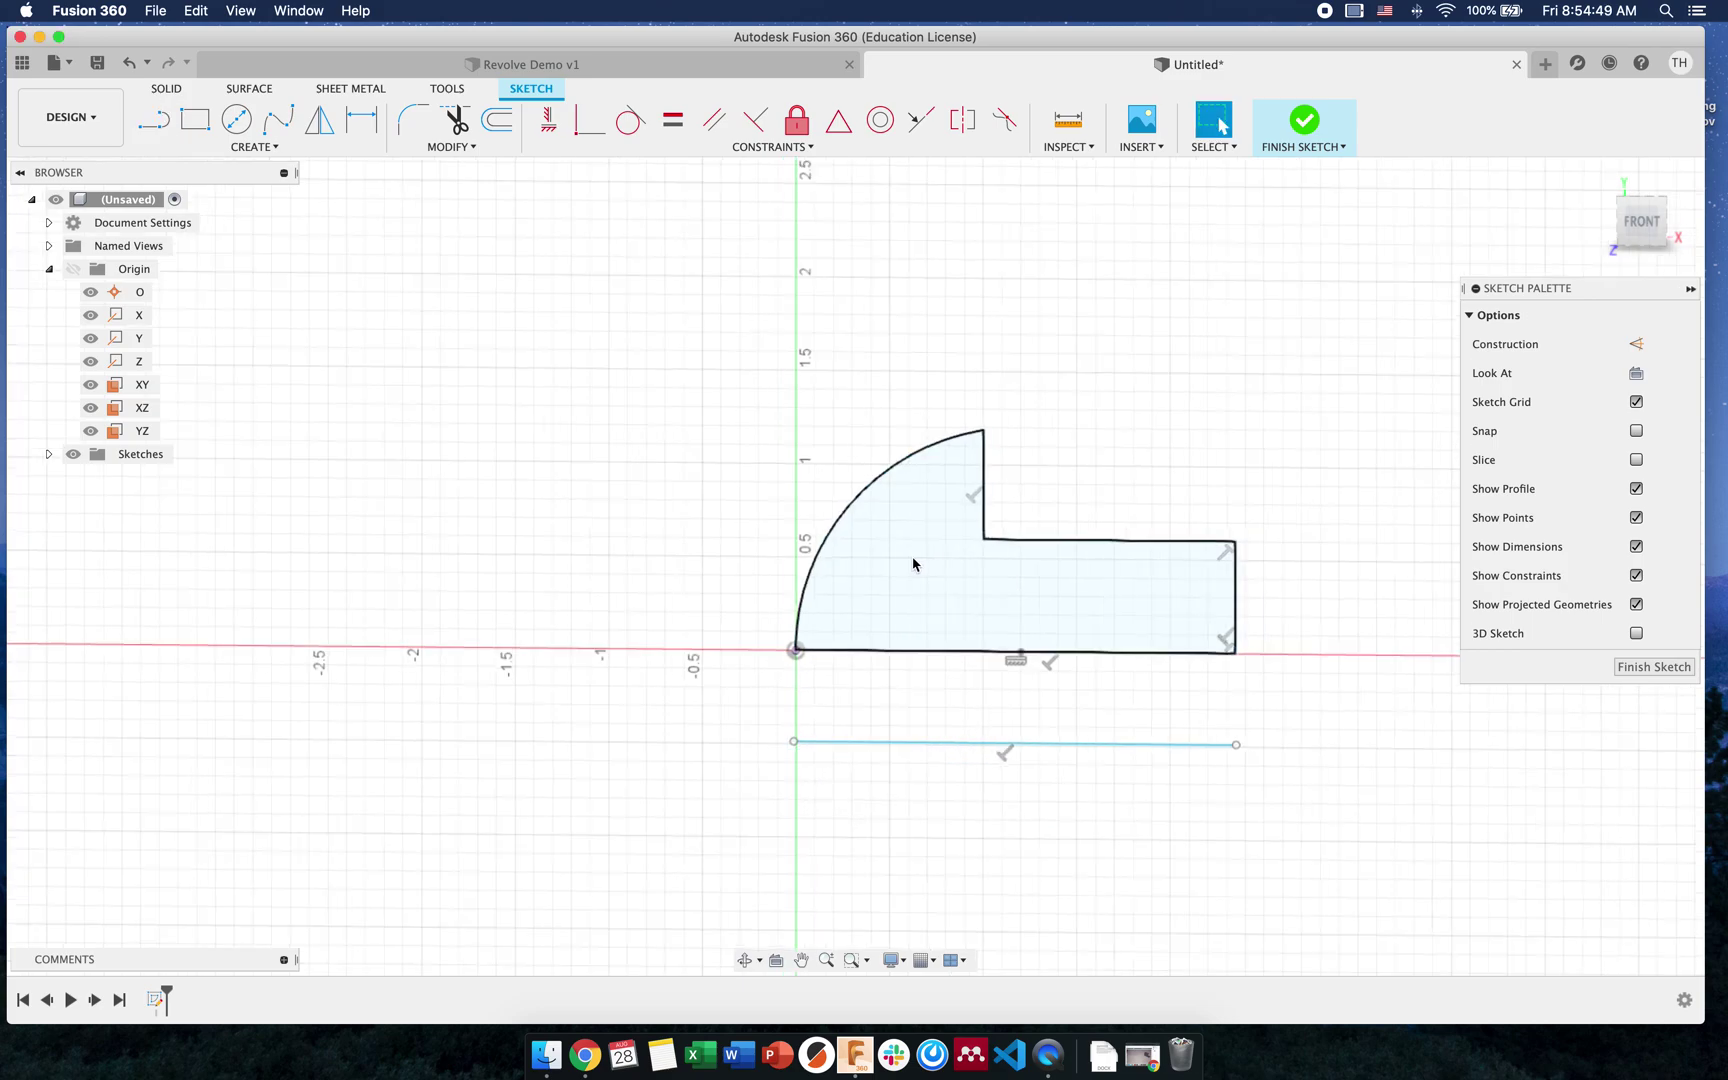
click(1310, 135)
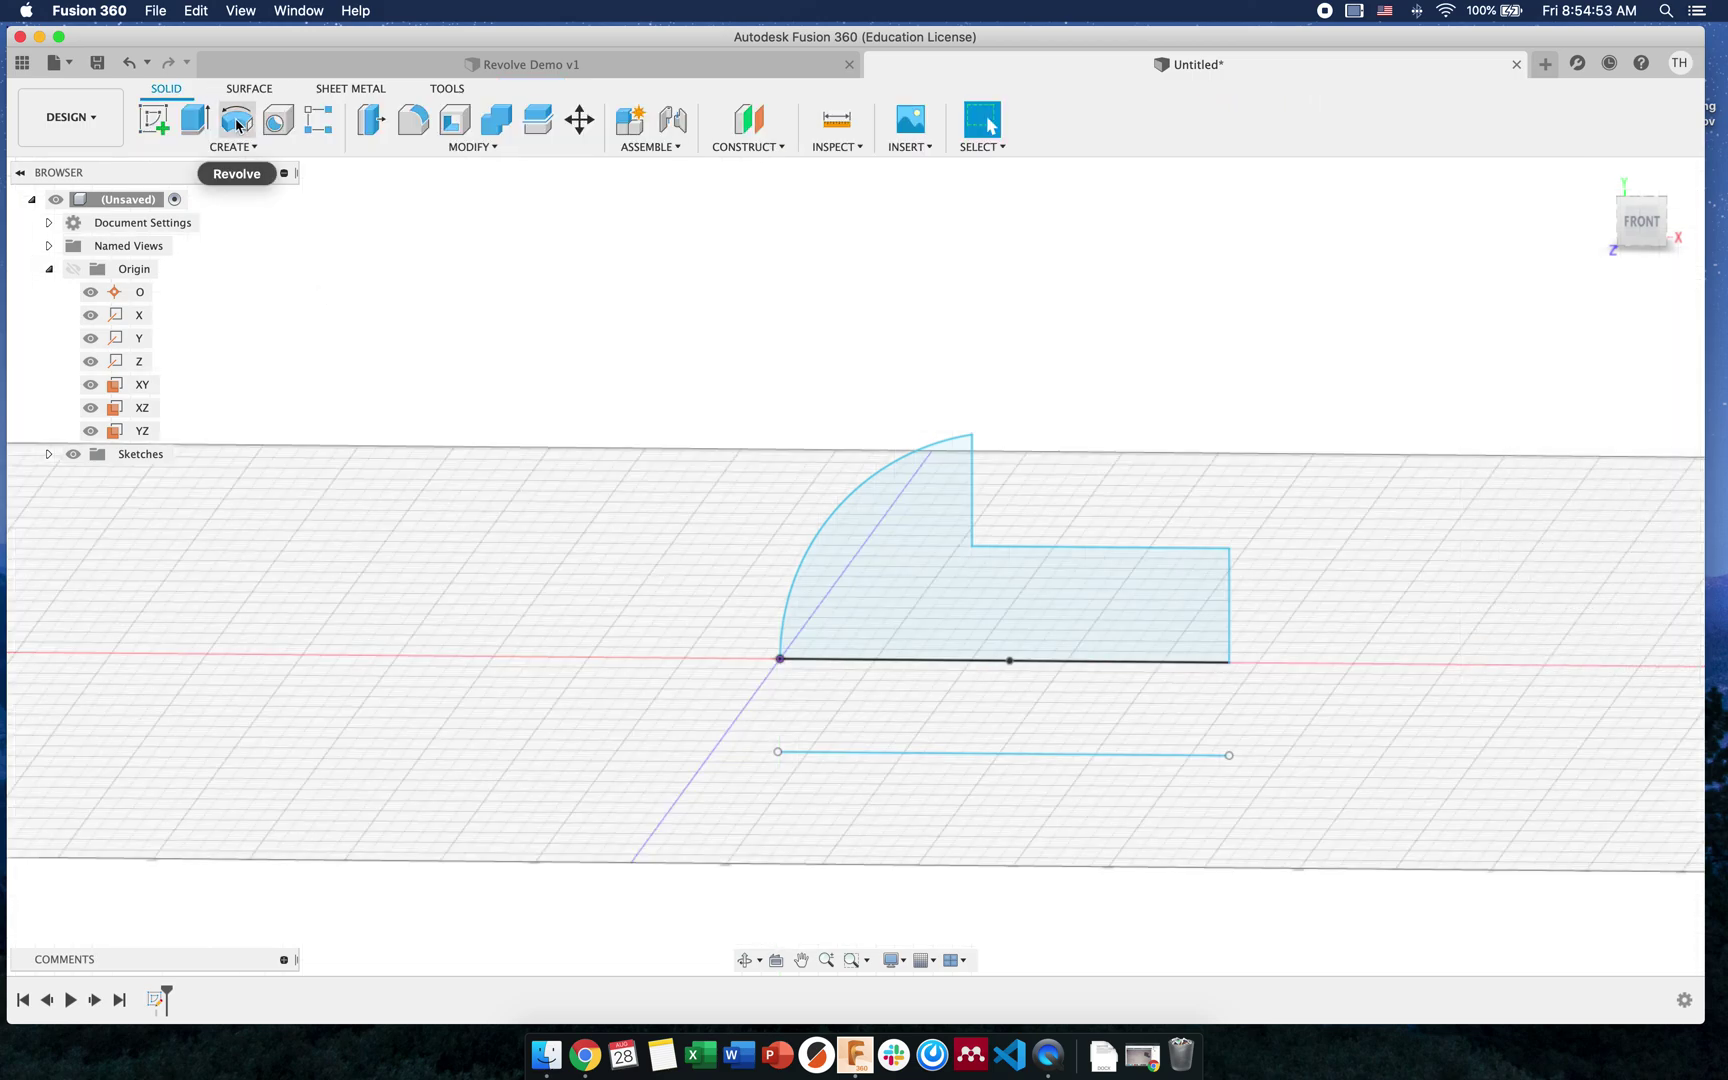
Start a Revolve of the closed rivet profile and use its base line as the axis
shift+middle_drag(1134, 311, 1107, 335)
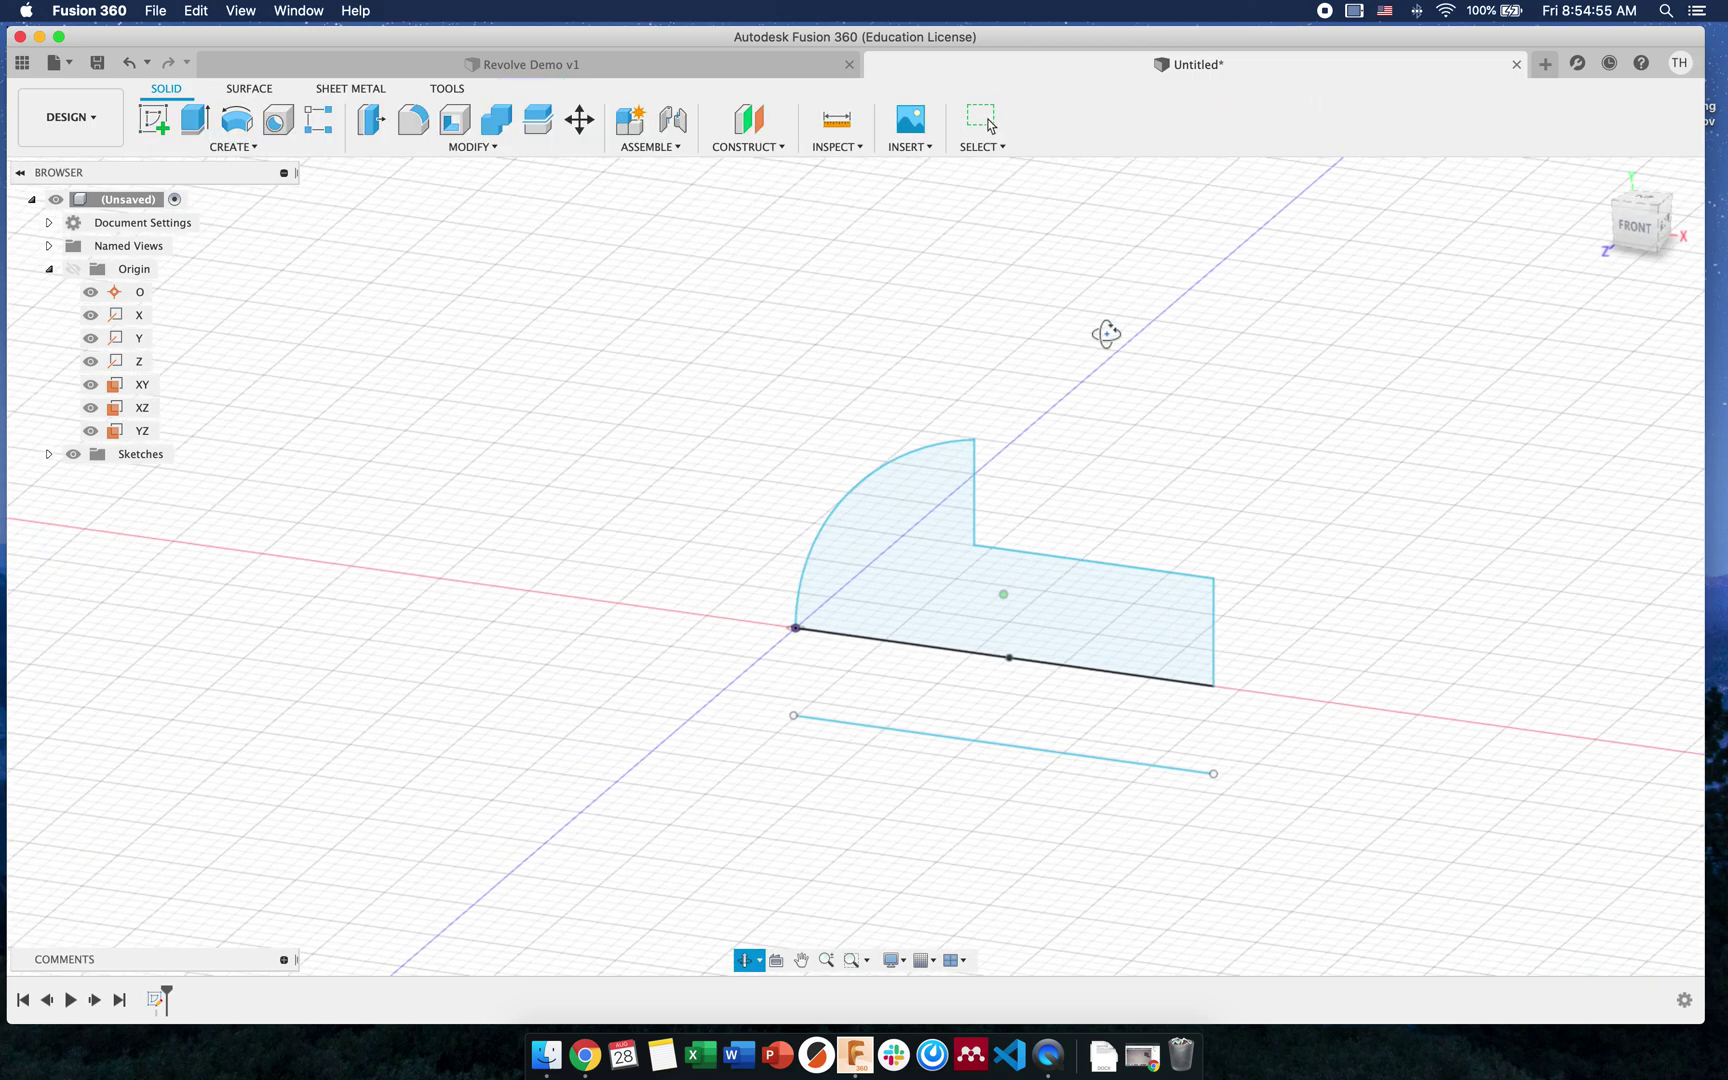
click(231, 134)
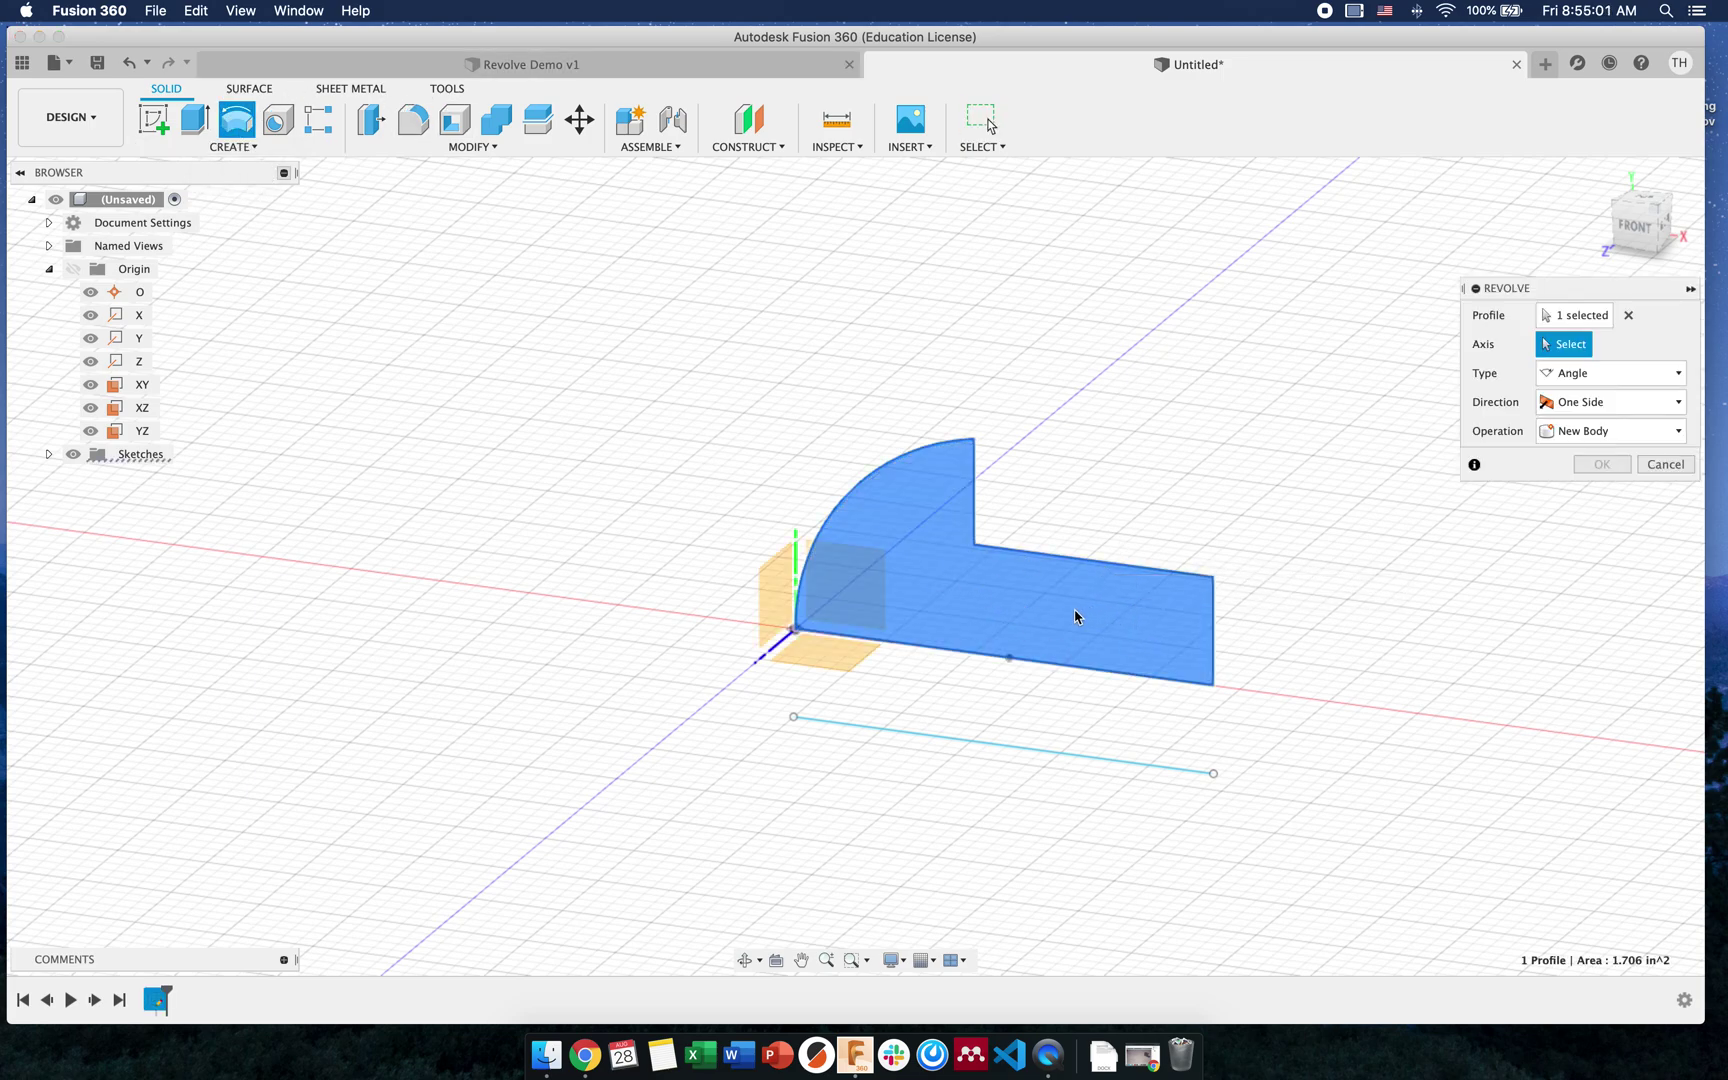
click(1573, 318)
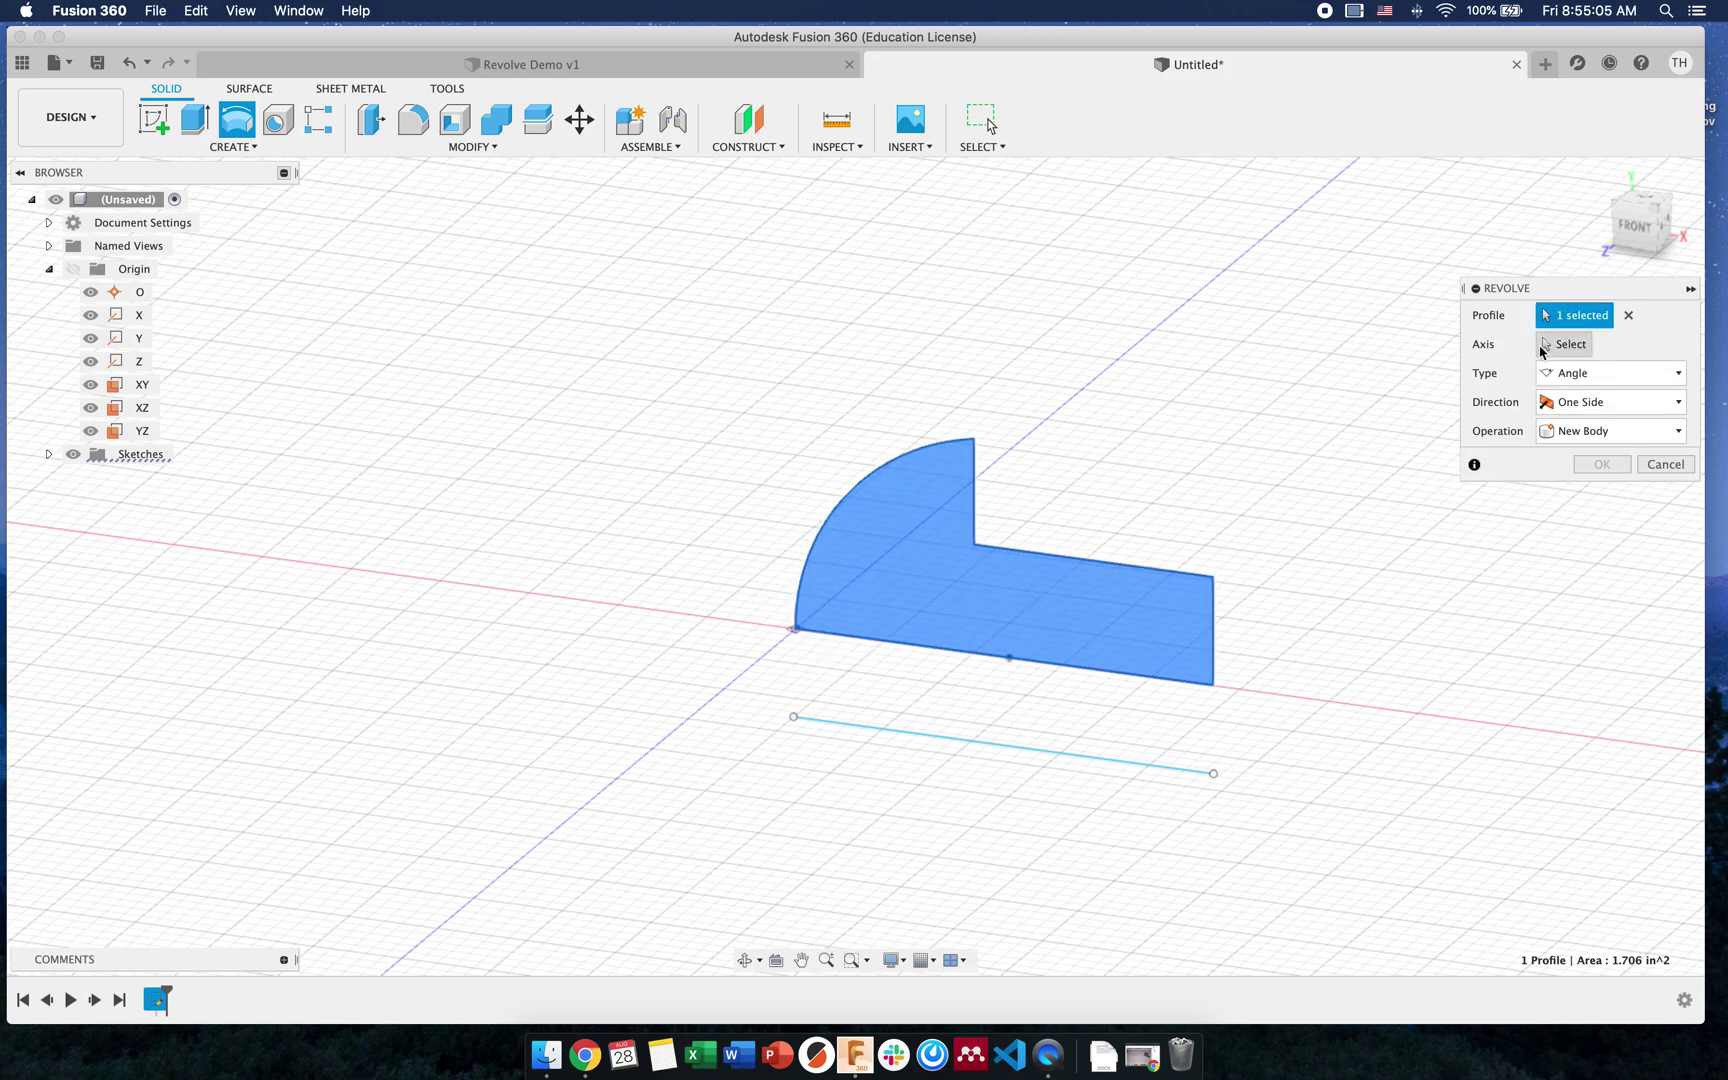
click(1563, 345)
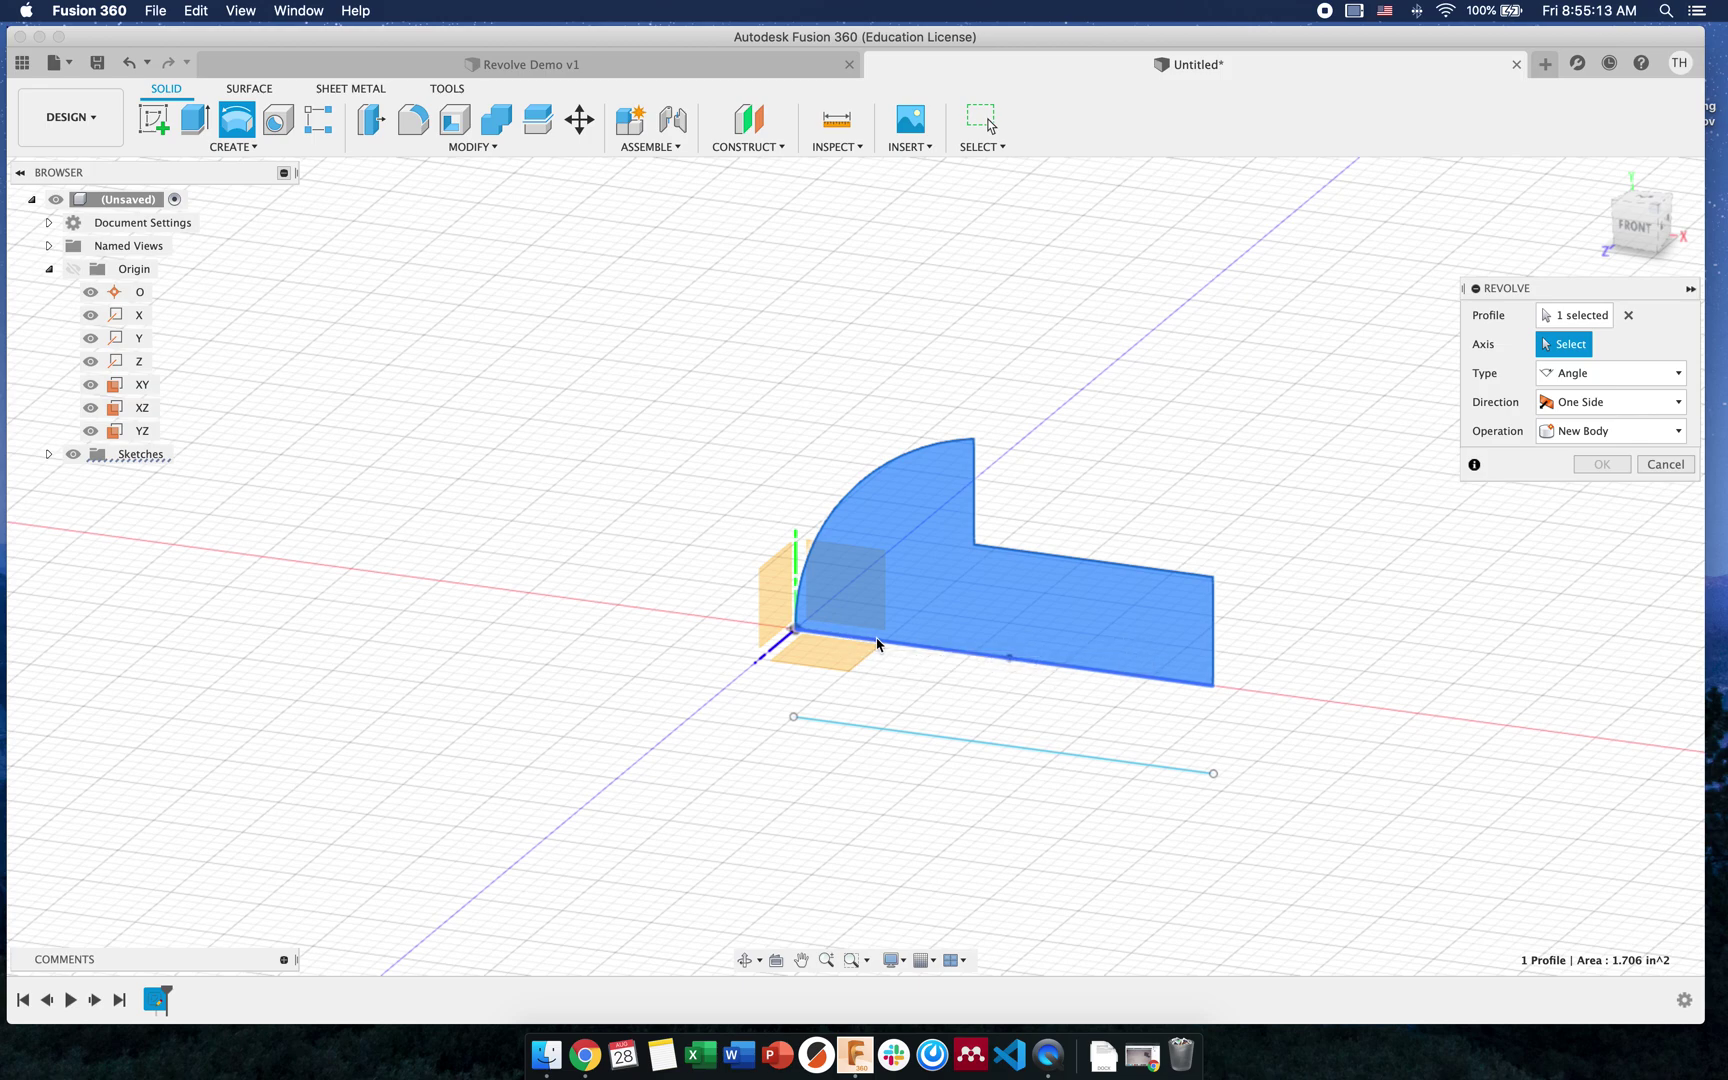
click(964, 654)
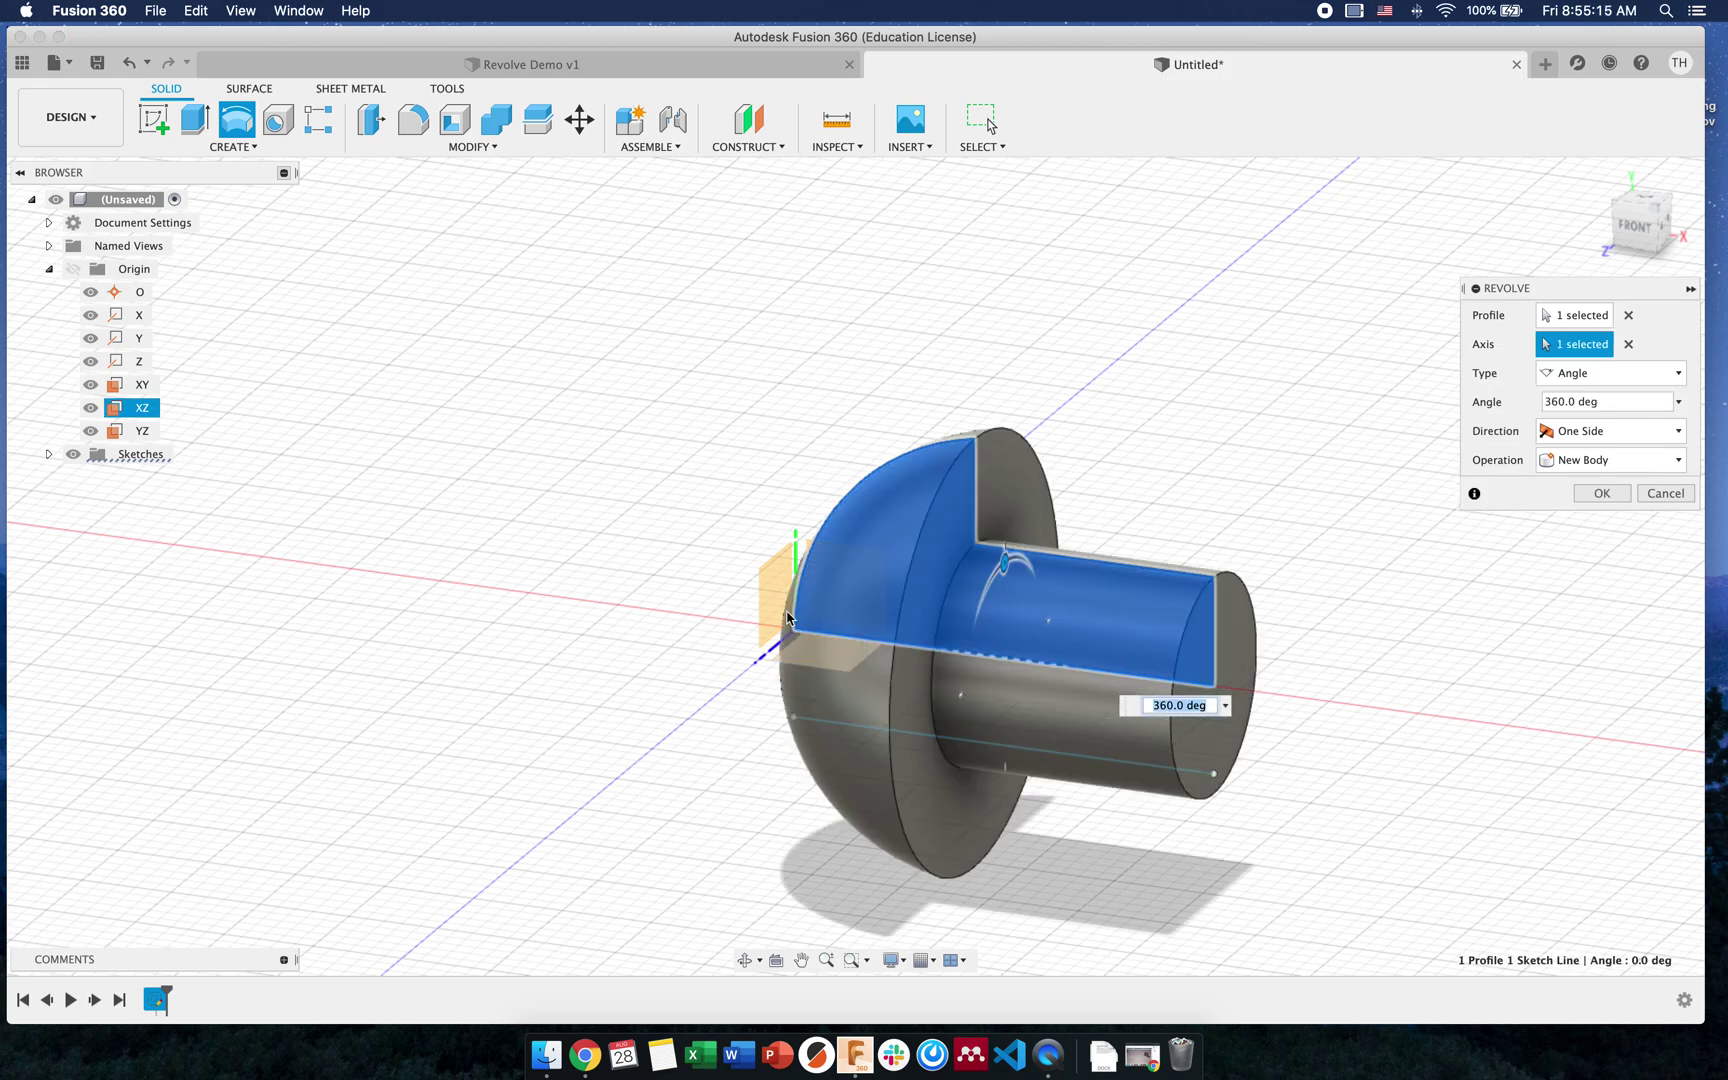
Try a partial revolve of the profile with the angle reduced to 90 degrees
click(1678, 373)
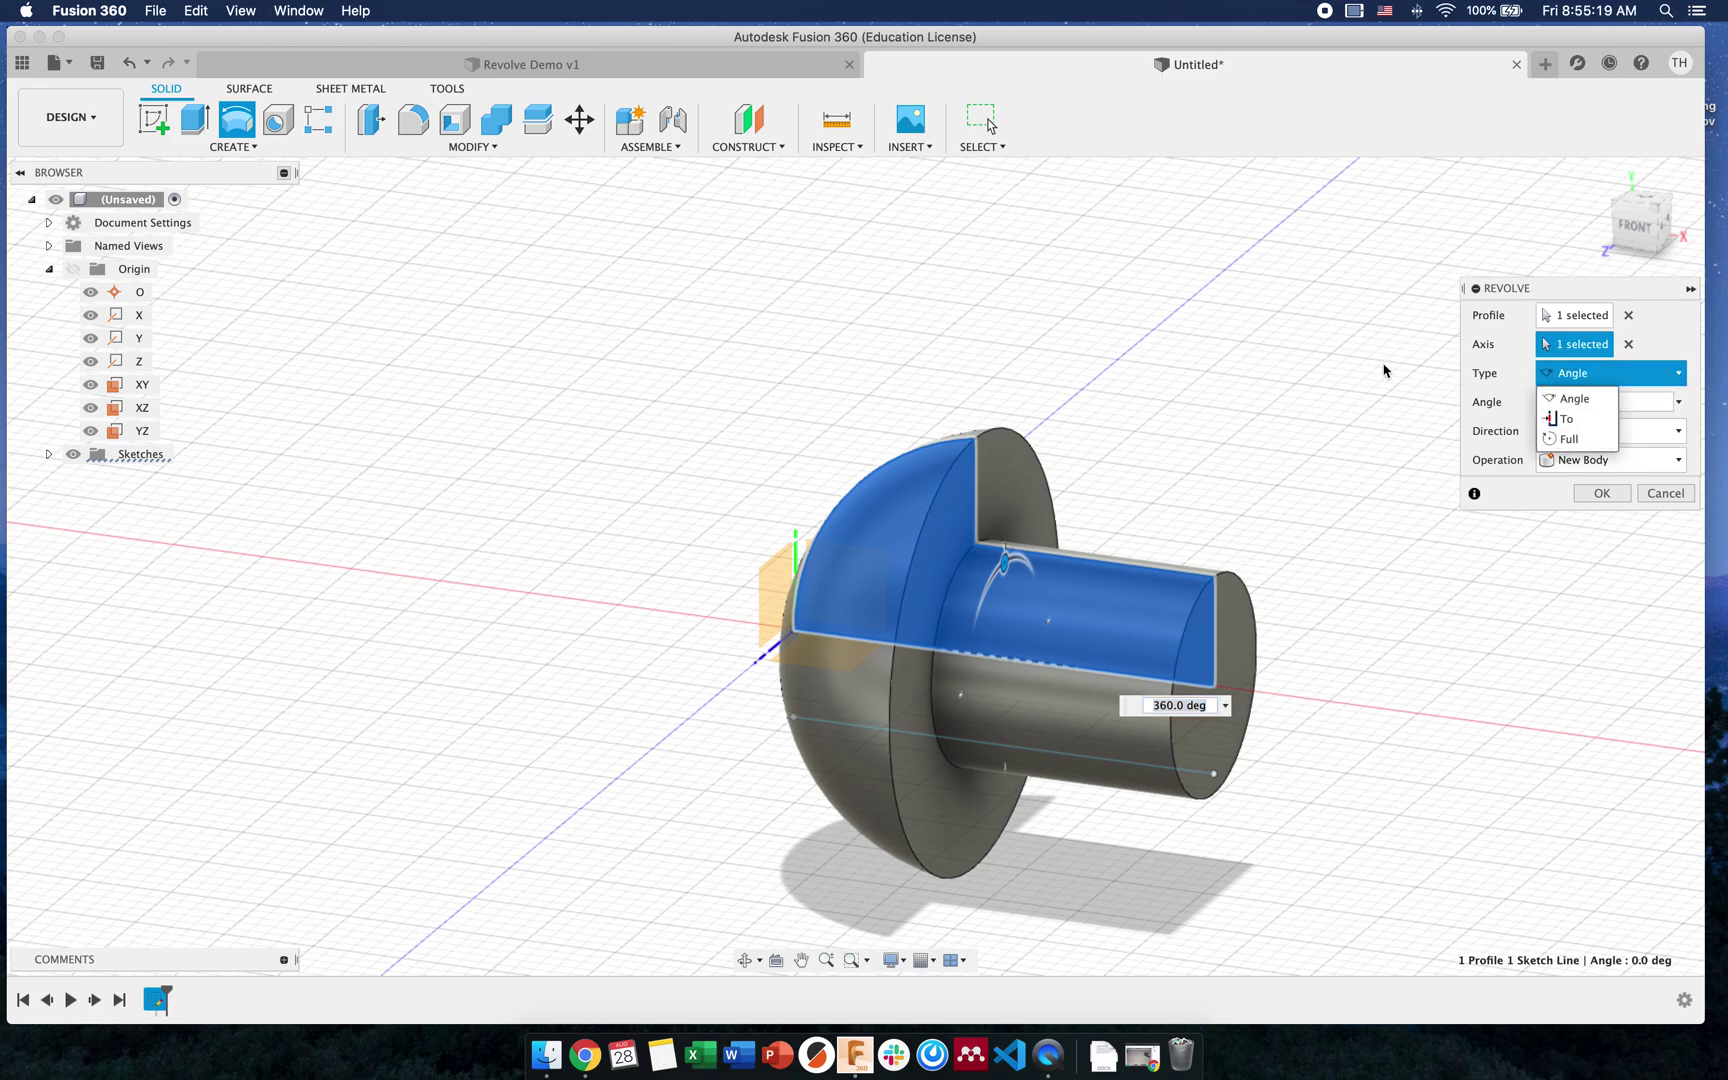
drag(1016, 545, 948, 684)
mouse_move(1234, 494)
shift+middle_down()
mouse_move(1192, 474)
mouse_move(1240, 490)
shift+middle_up()
Set the revolve type to Full and create the solid rivet as a new body
click(1675, 372)
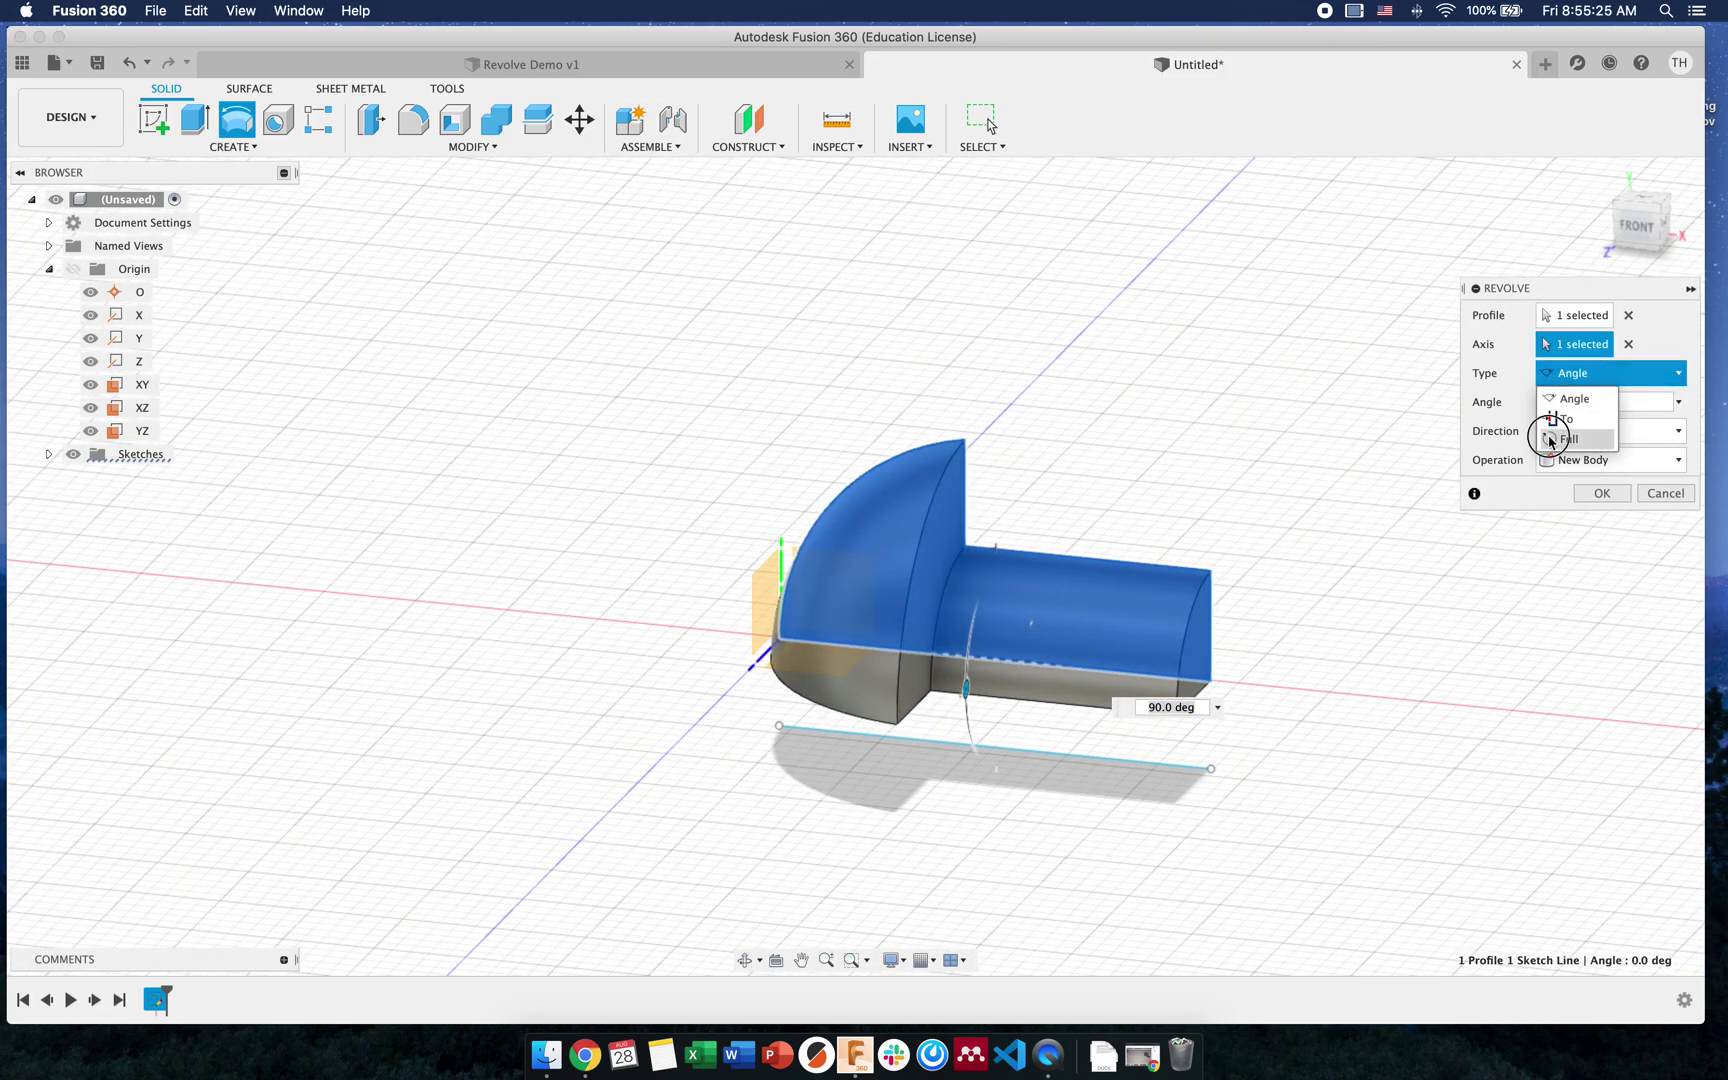
click(1555, 420)
click(1598, 437)
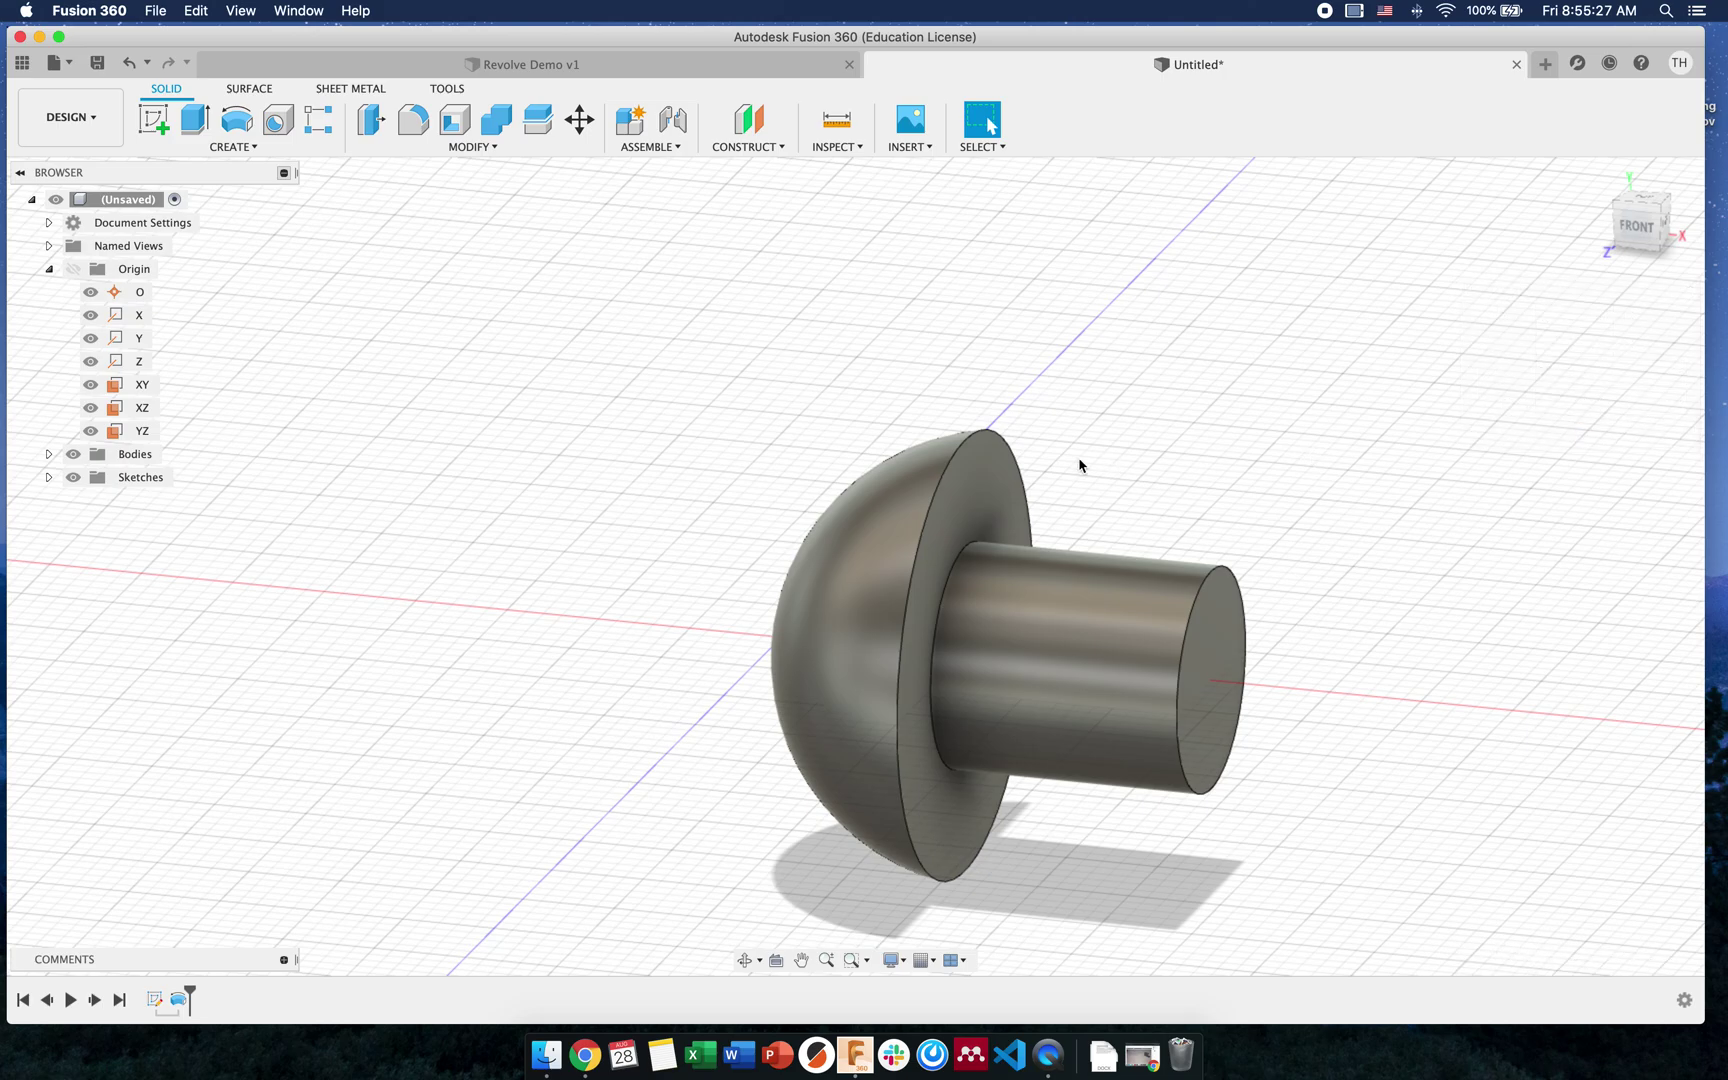
mouse_move(1080, 463)
shift+middle_down()
mouse_move(1153, 459)
mouse_move(1227, 424)
mouse_move(1068, 463)
mouse_move(1084, 483)
shift+middle_up()
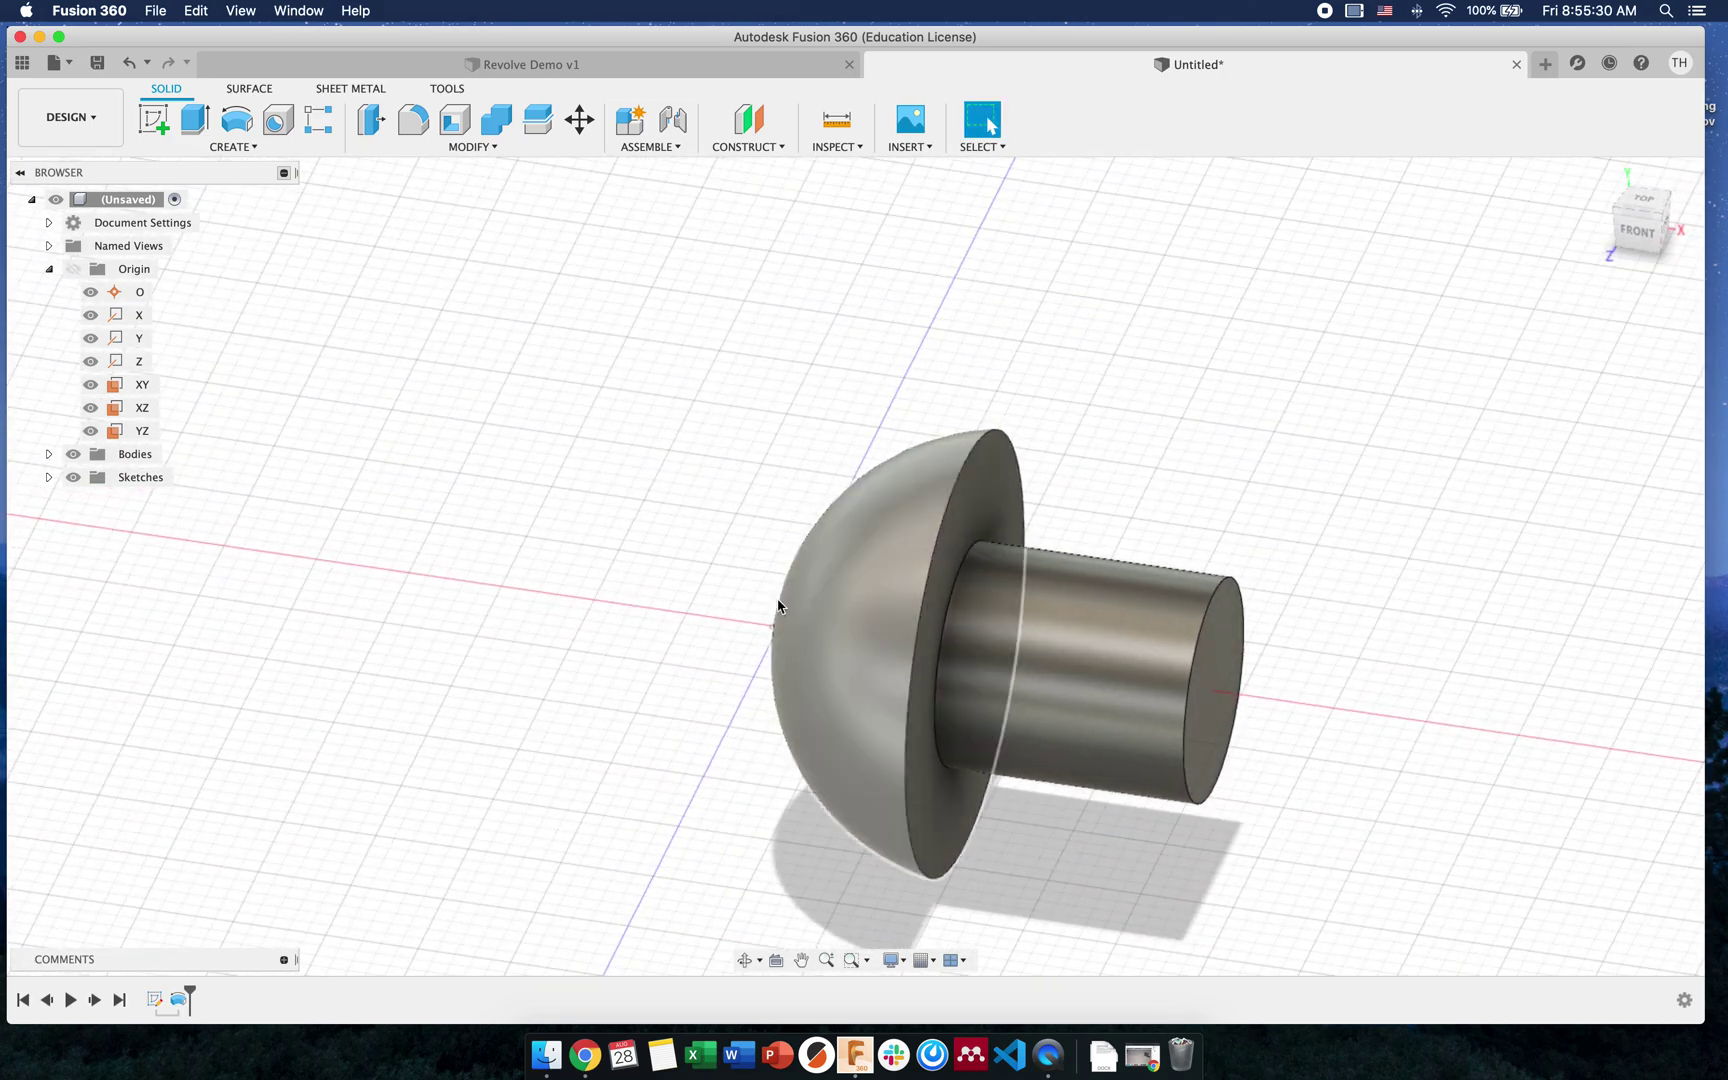
Reopen the revolve feature for editing and remove its current axis selection
double_click(178, 998)
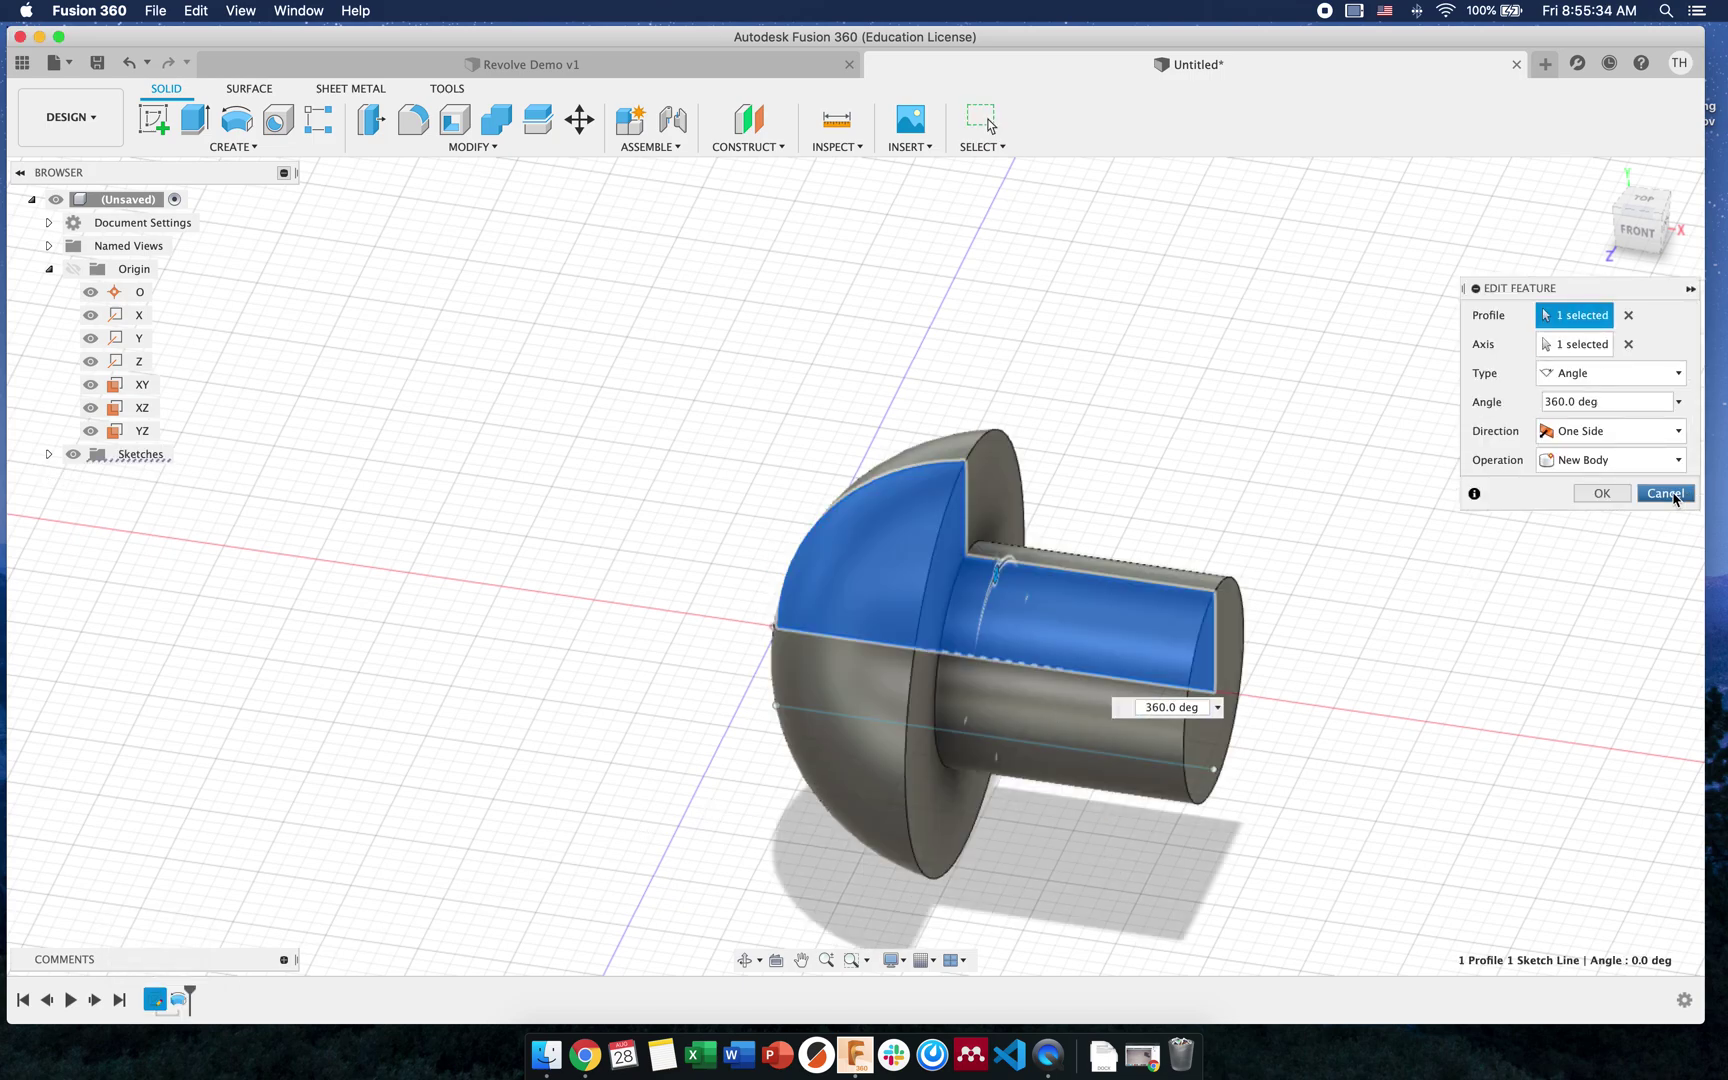
click(1574, 344)
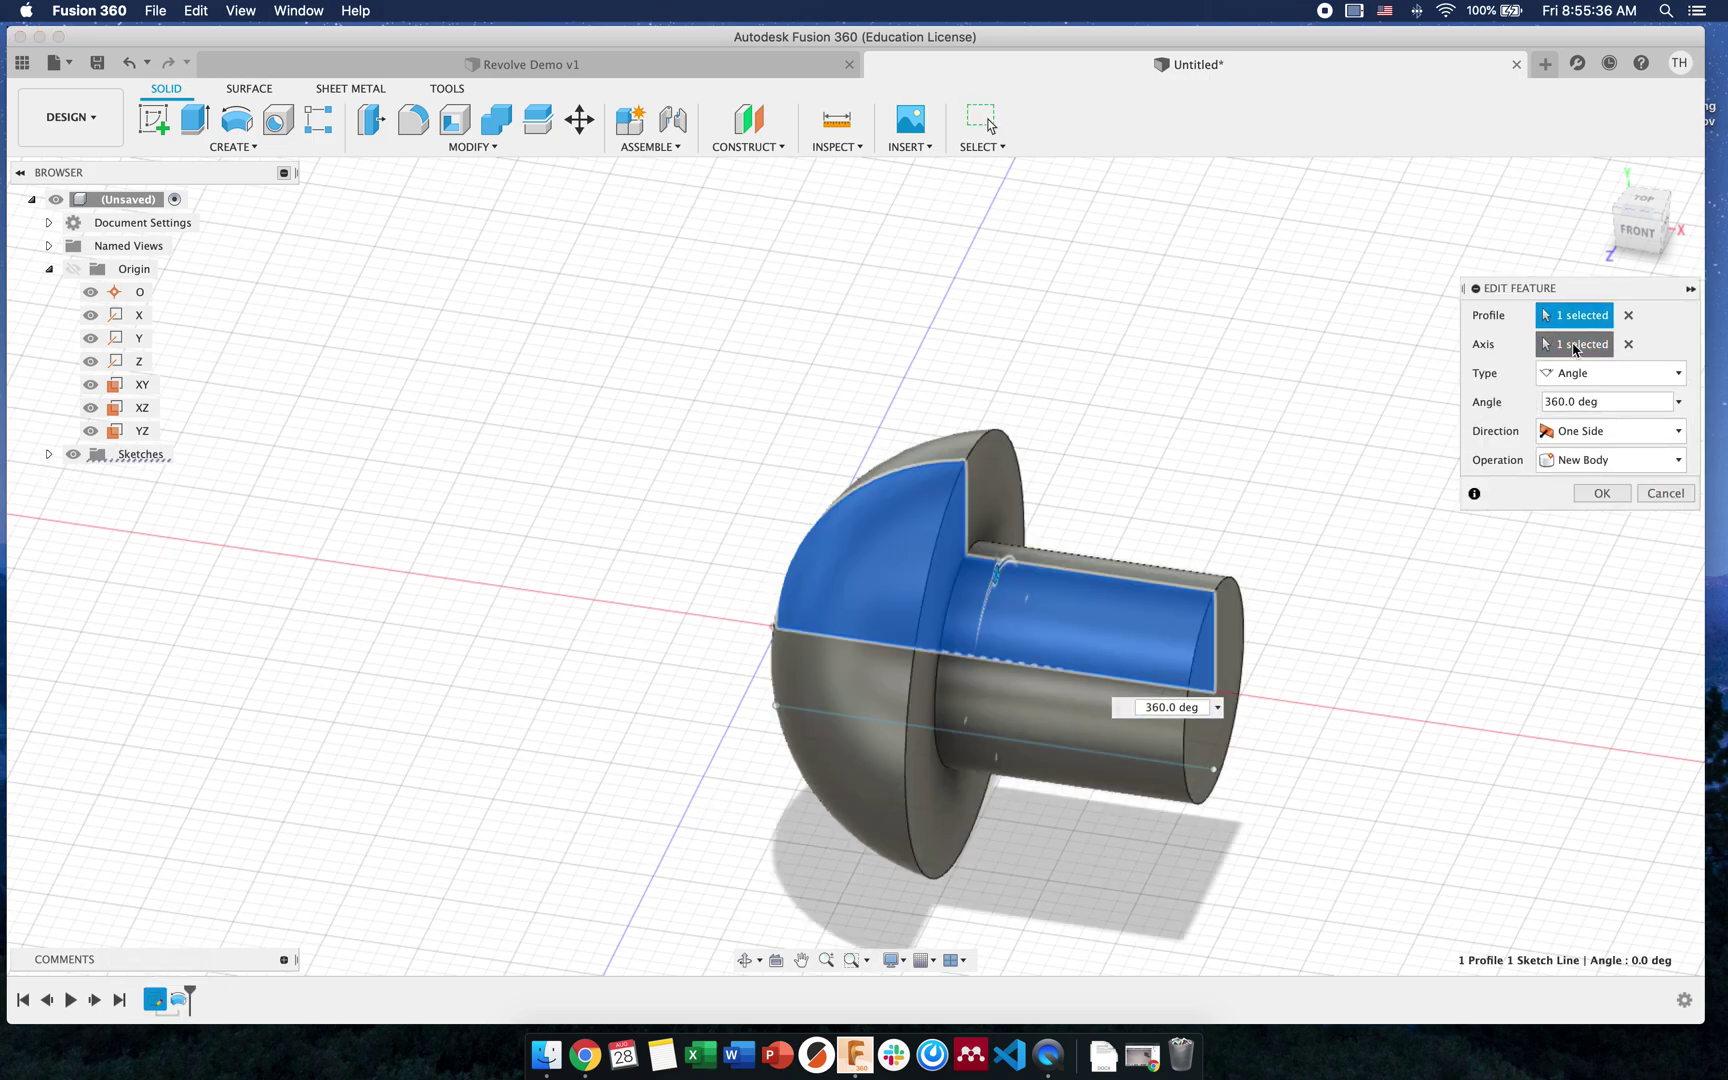
click(1628, 344)
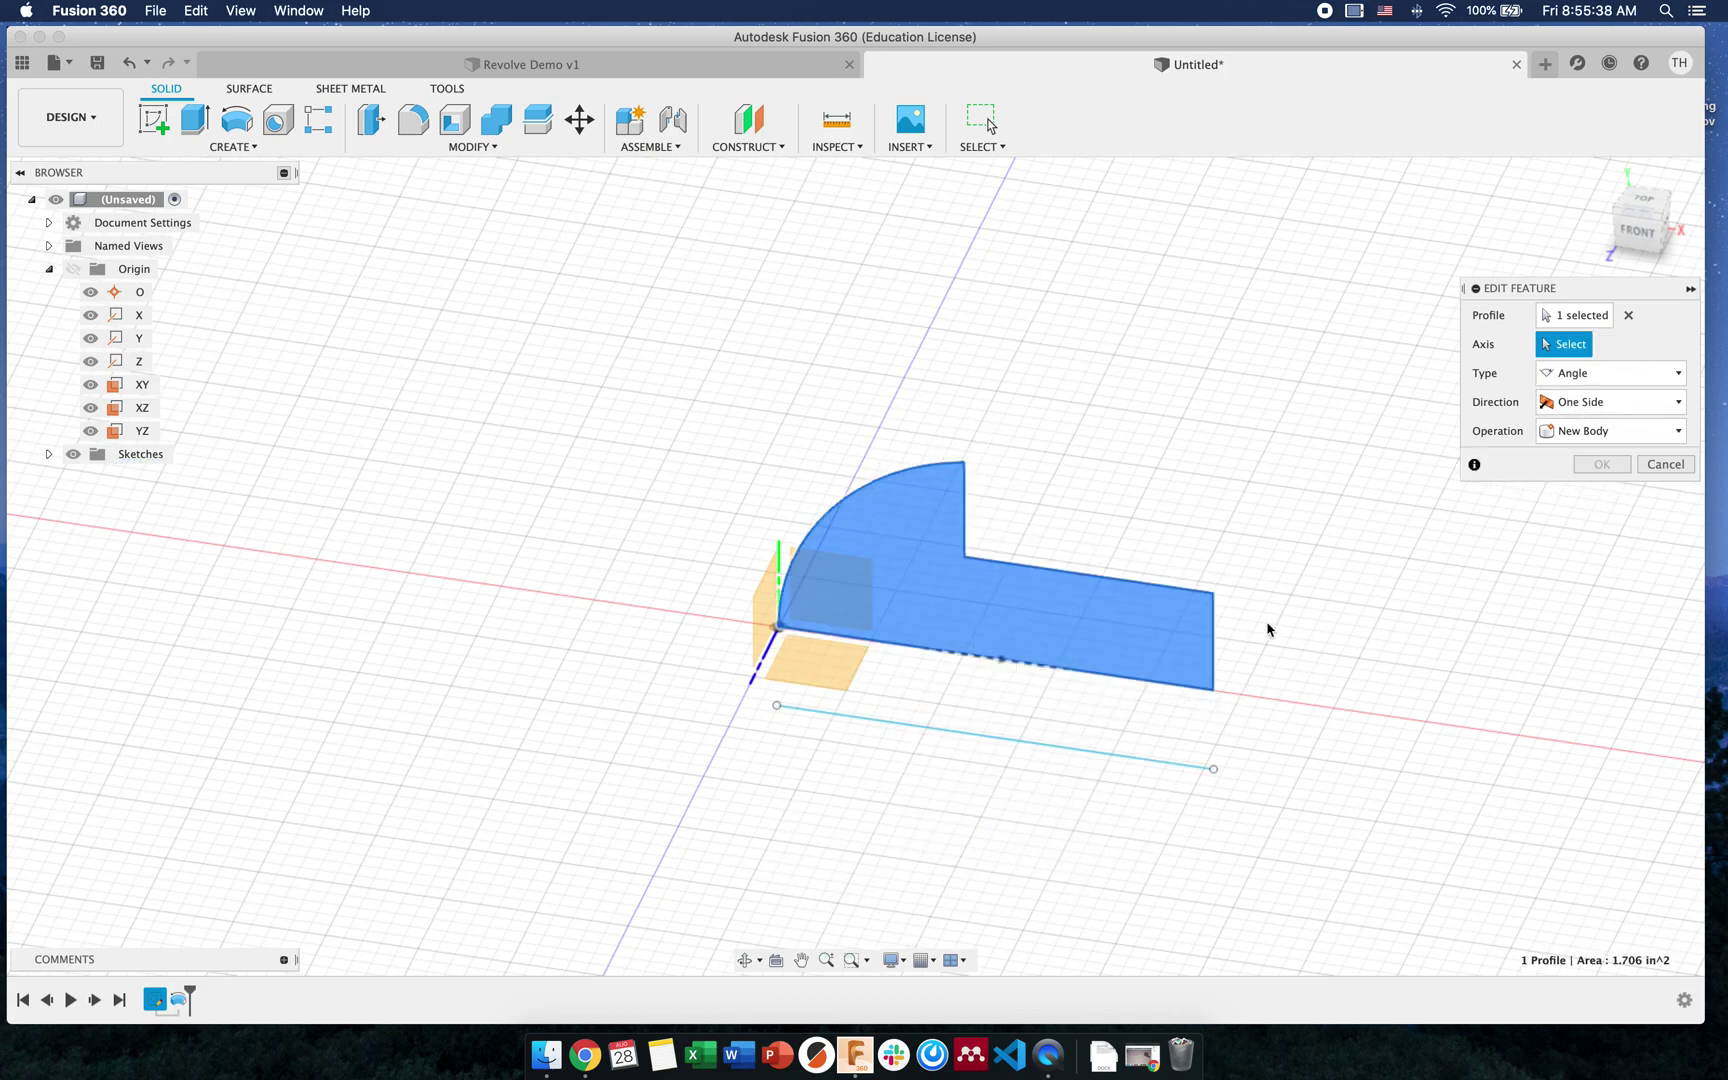
Try revolving the profile about the short vertical line at the shank's end, and clear that axis
click(1216, 652)
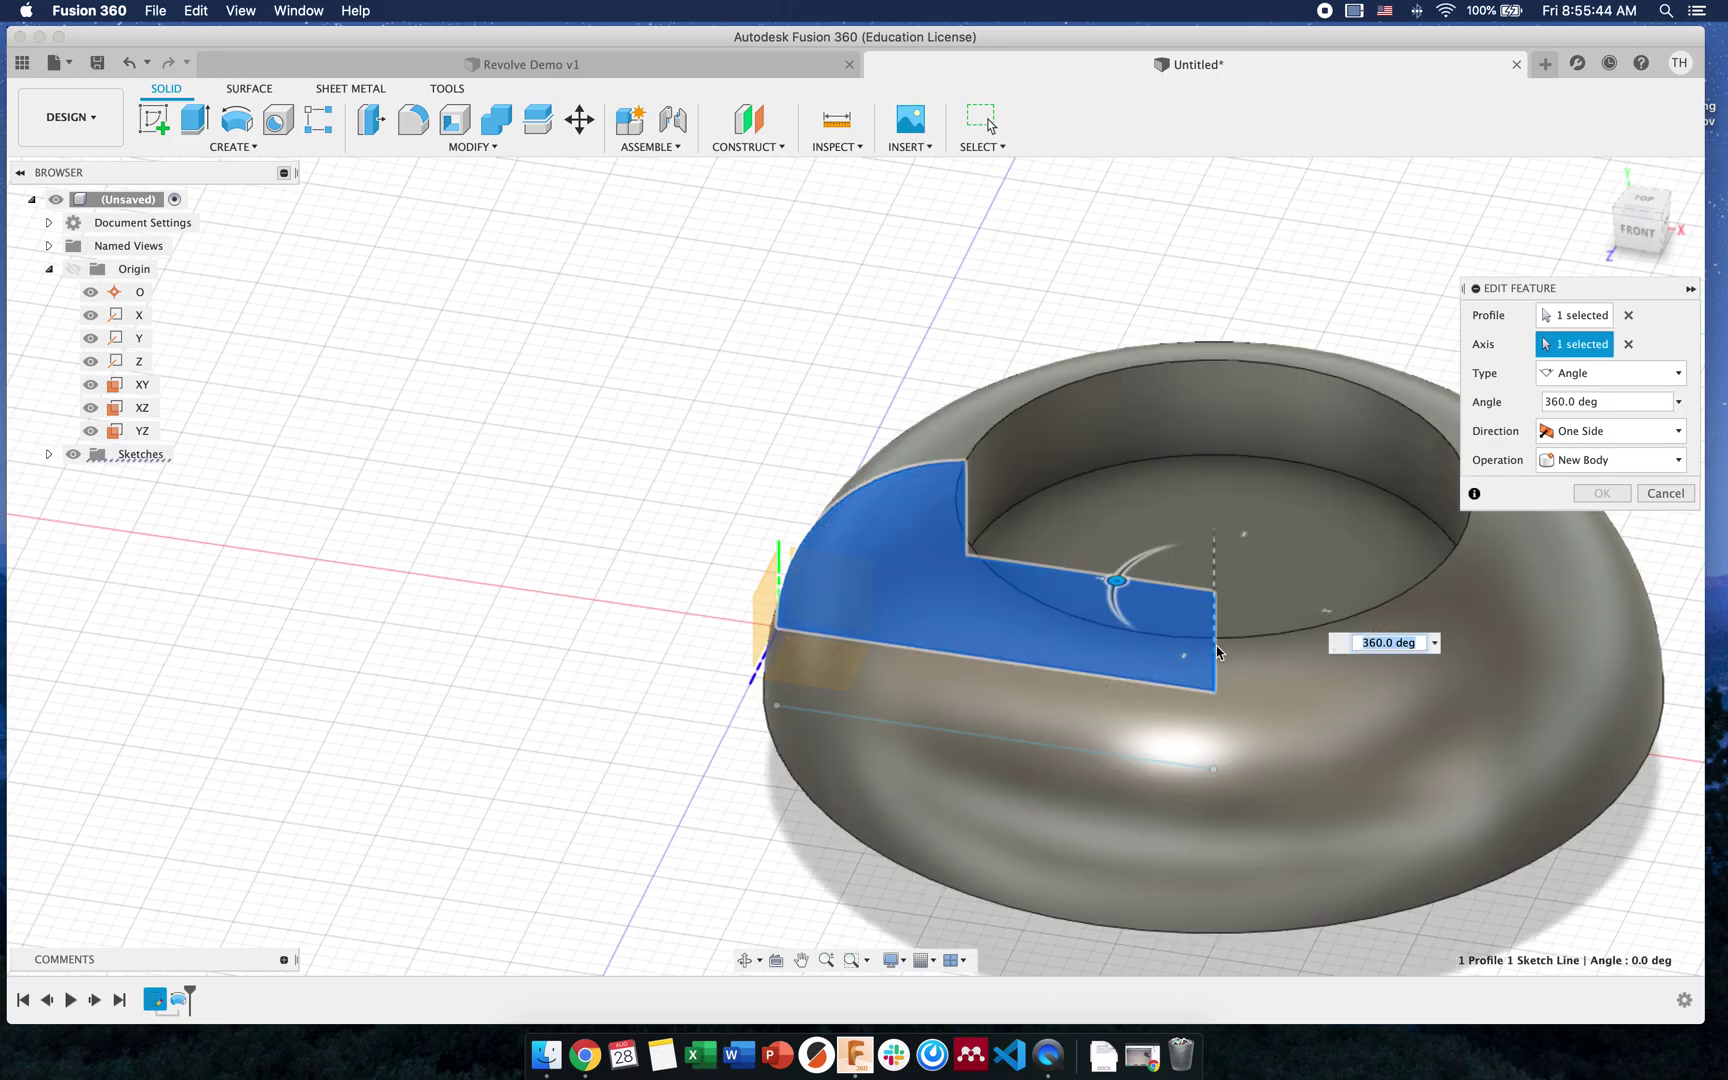
mouse_move(1180, 563)
shift+middle_down()
mouse_move(1182, 503)
mouse_move(1177, 553)
shift+middle_up()
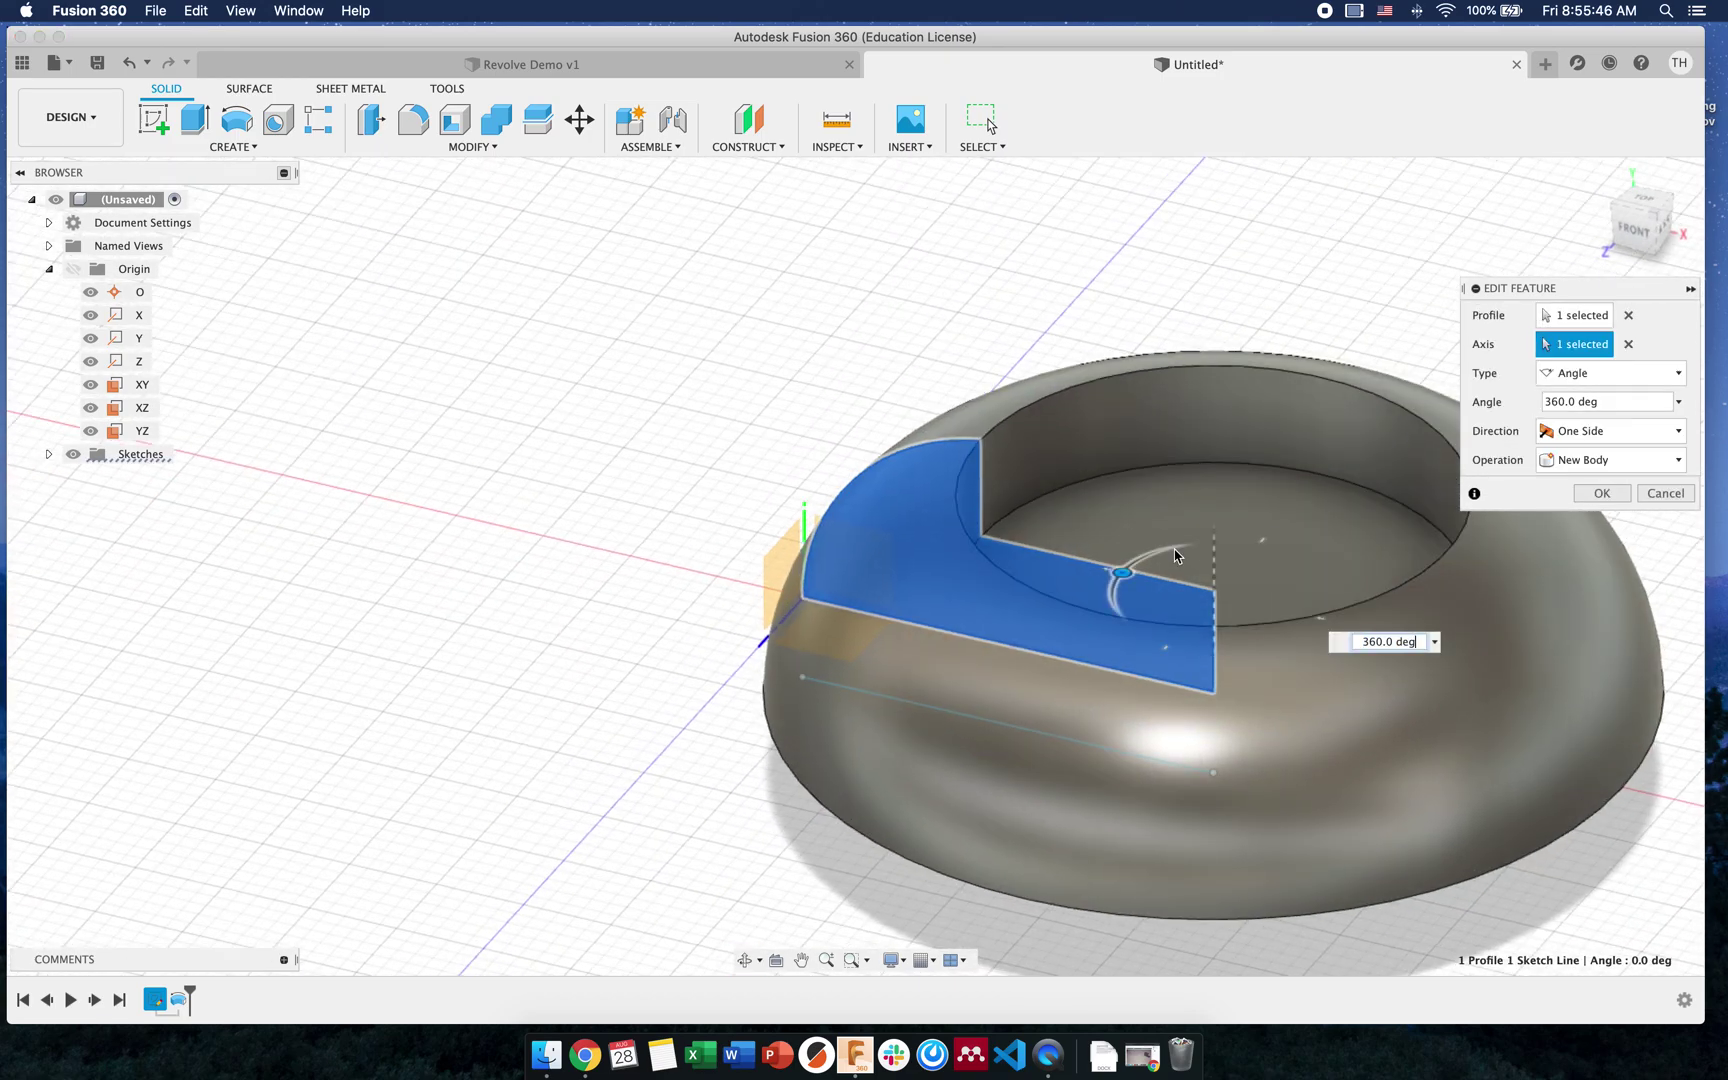
click(1628, 344)
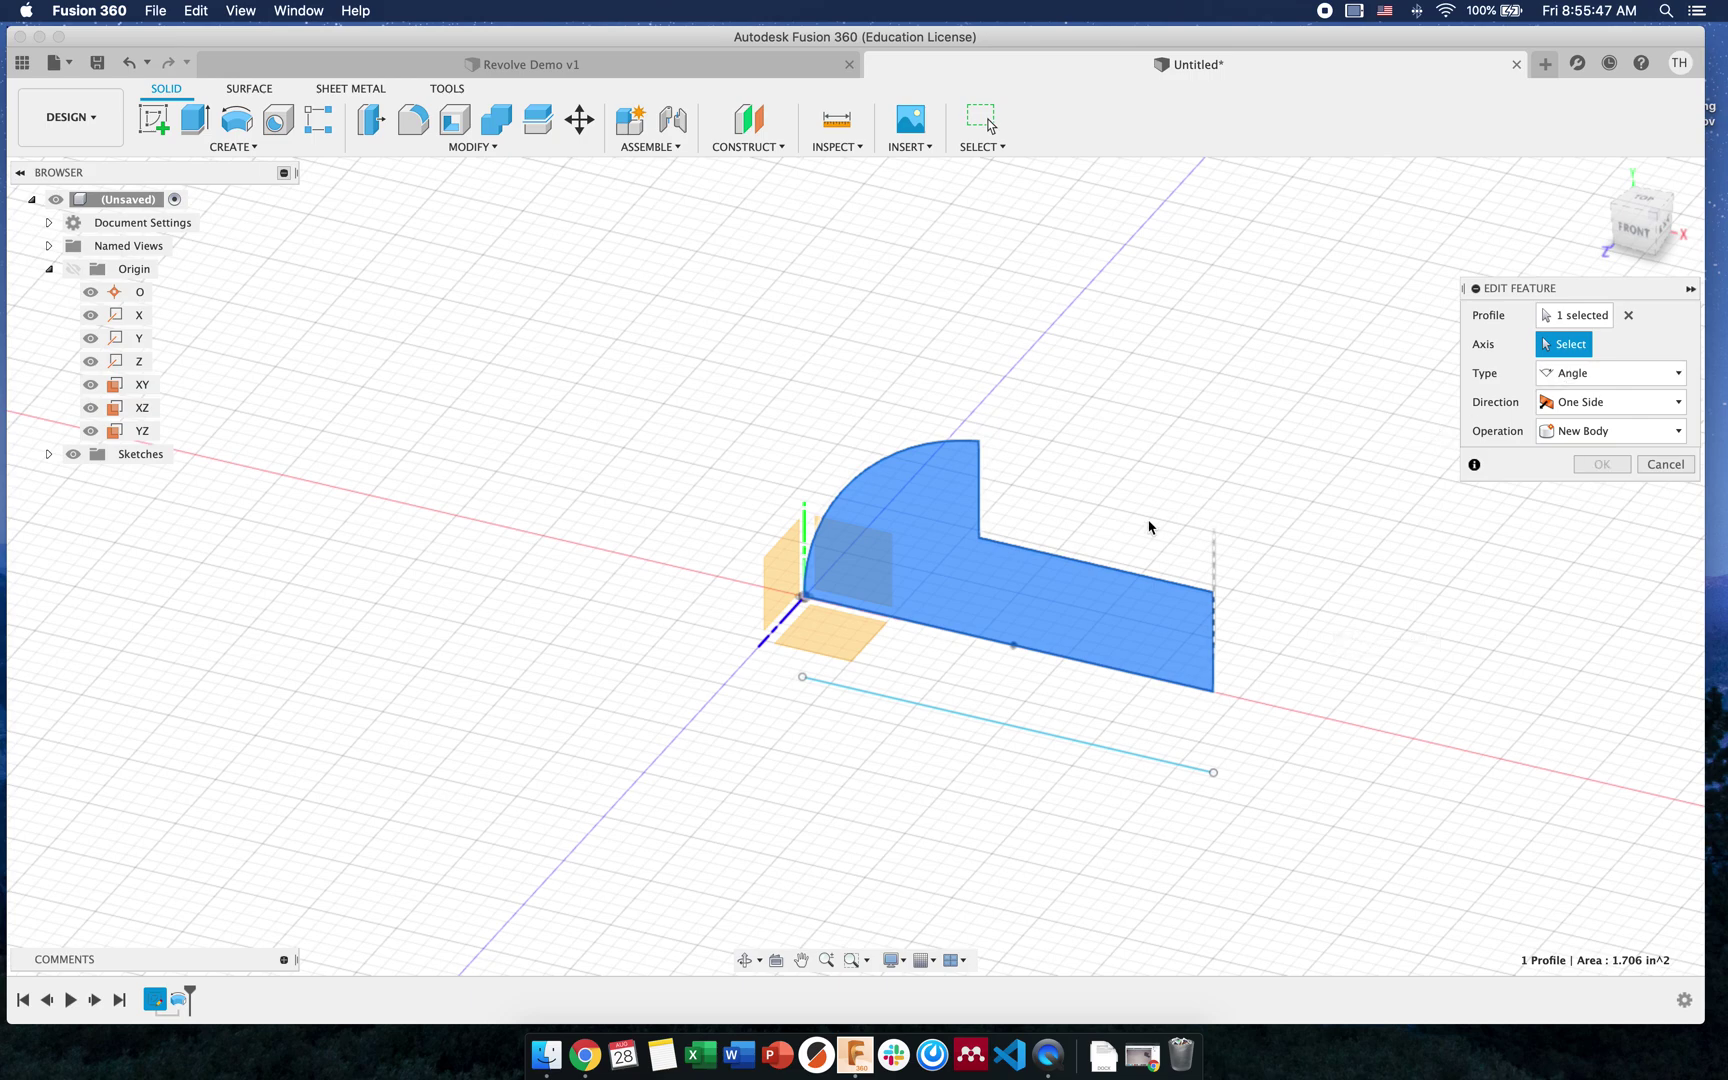
Try the shank's upper line as the revolve axis with the angle at 325 degrees, and clear that axis
click(1051, 563)
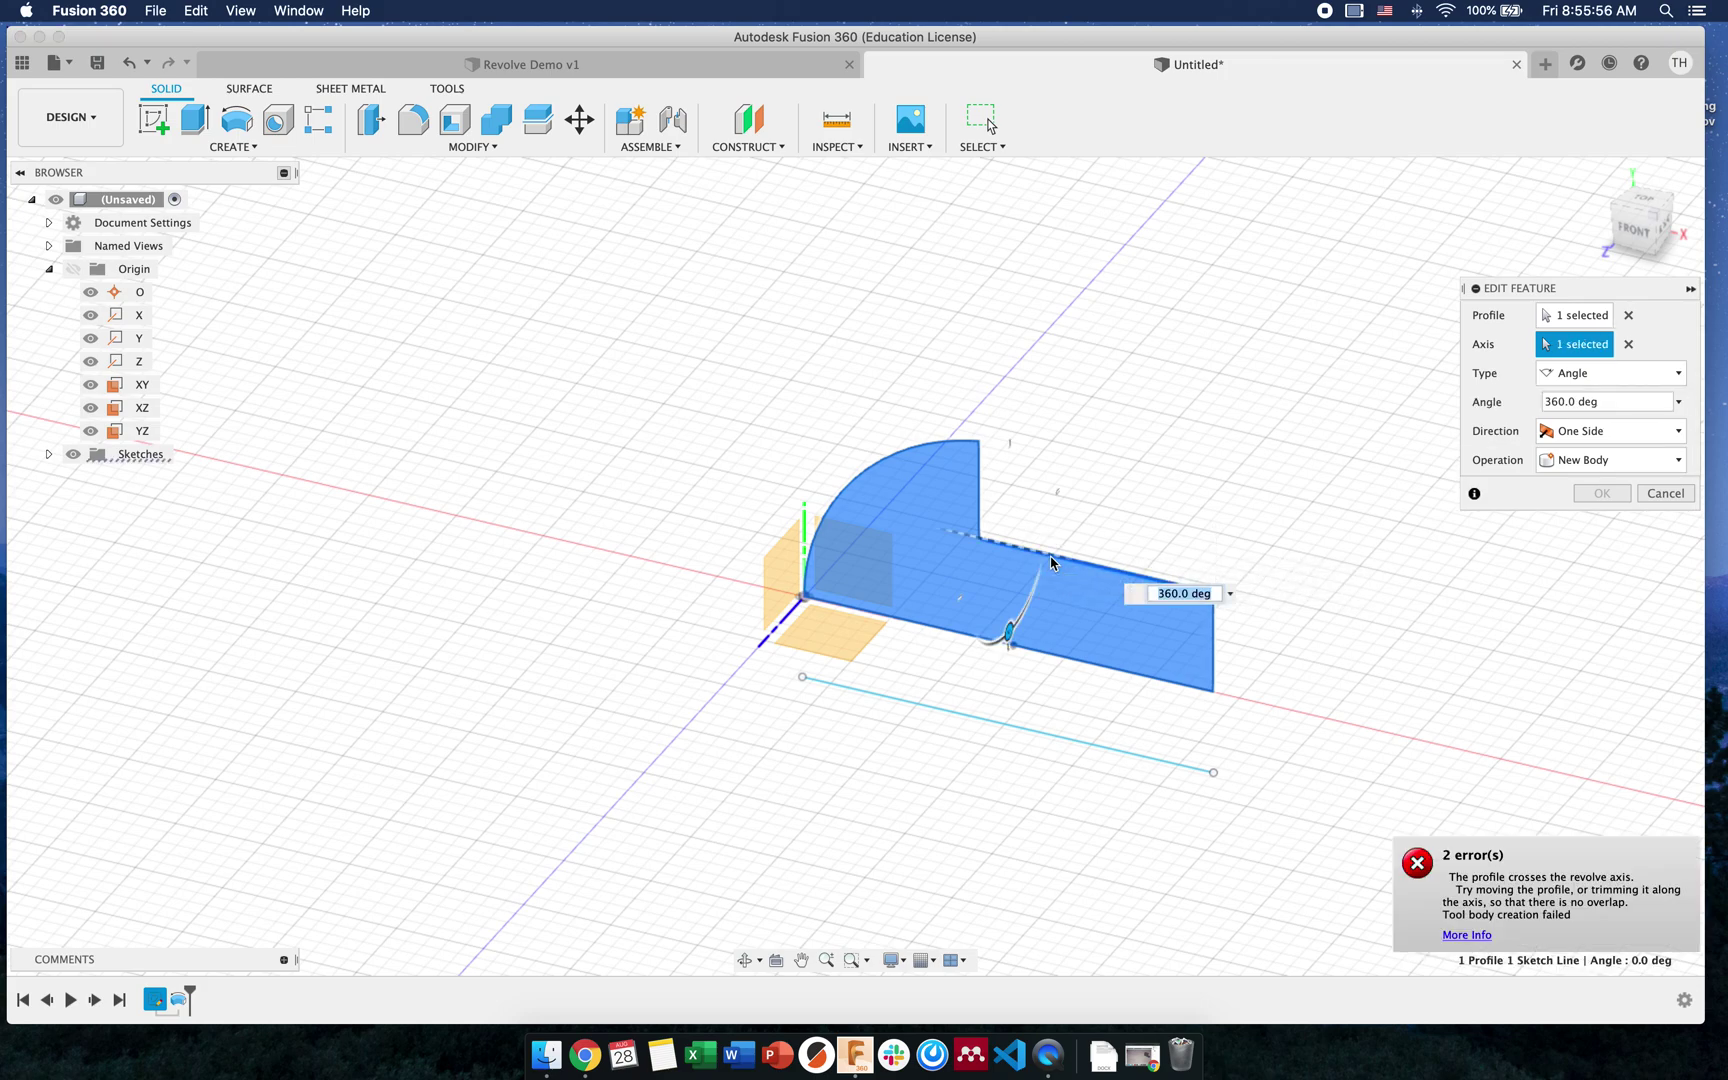
drag(1010, 630, 1045, 603)
click(1630, 344)
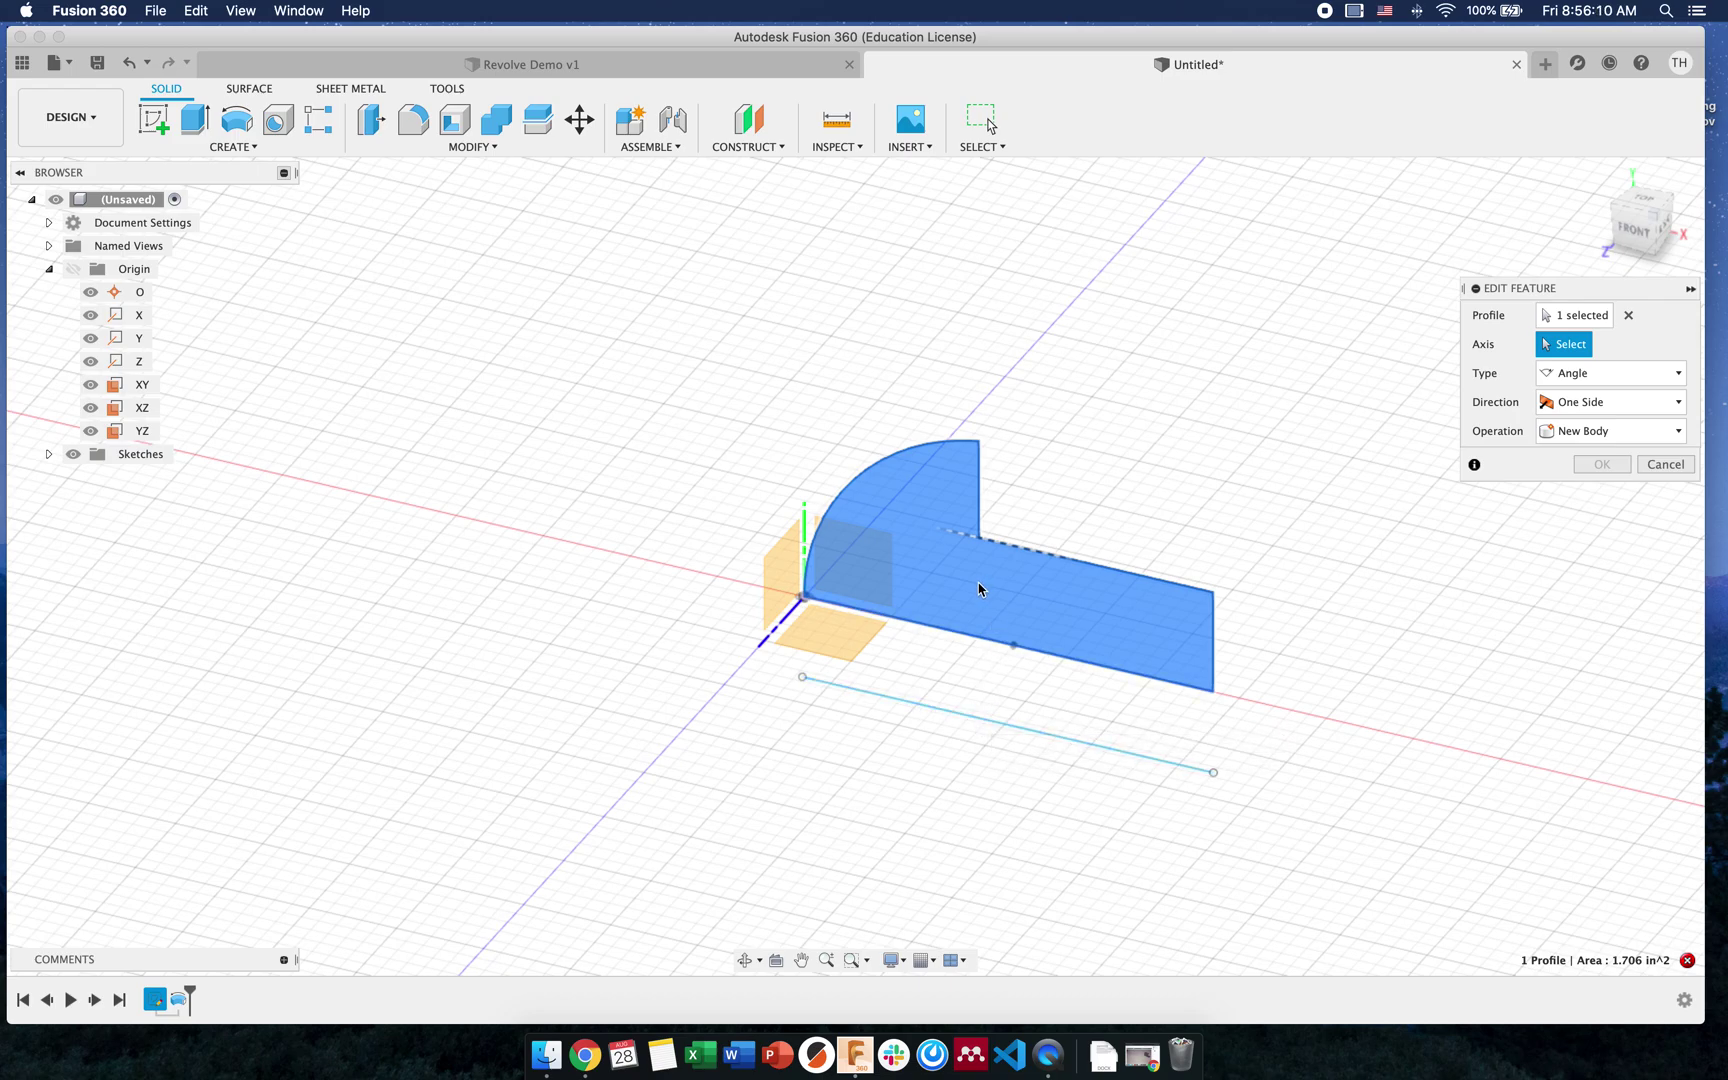
Revolve the profile about the separate line below it, using the Full type, and accept the edited feature
click(940, 714)
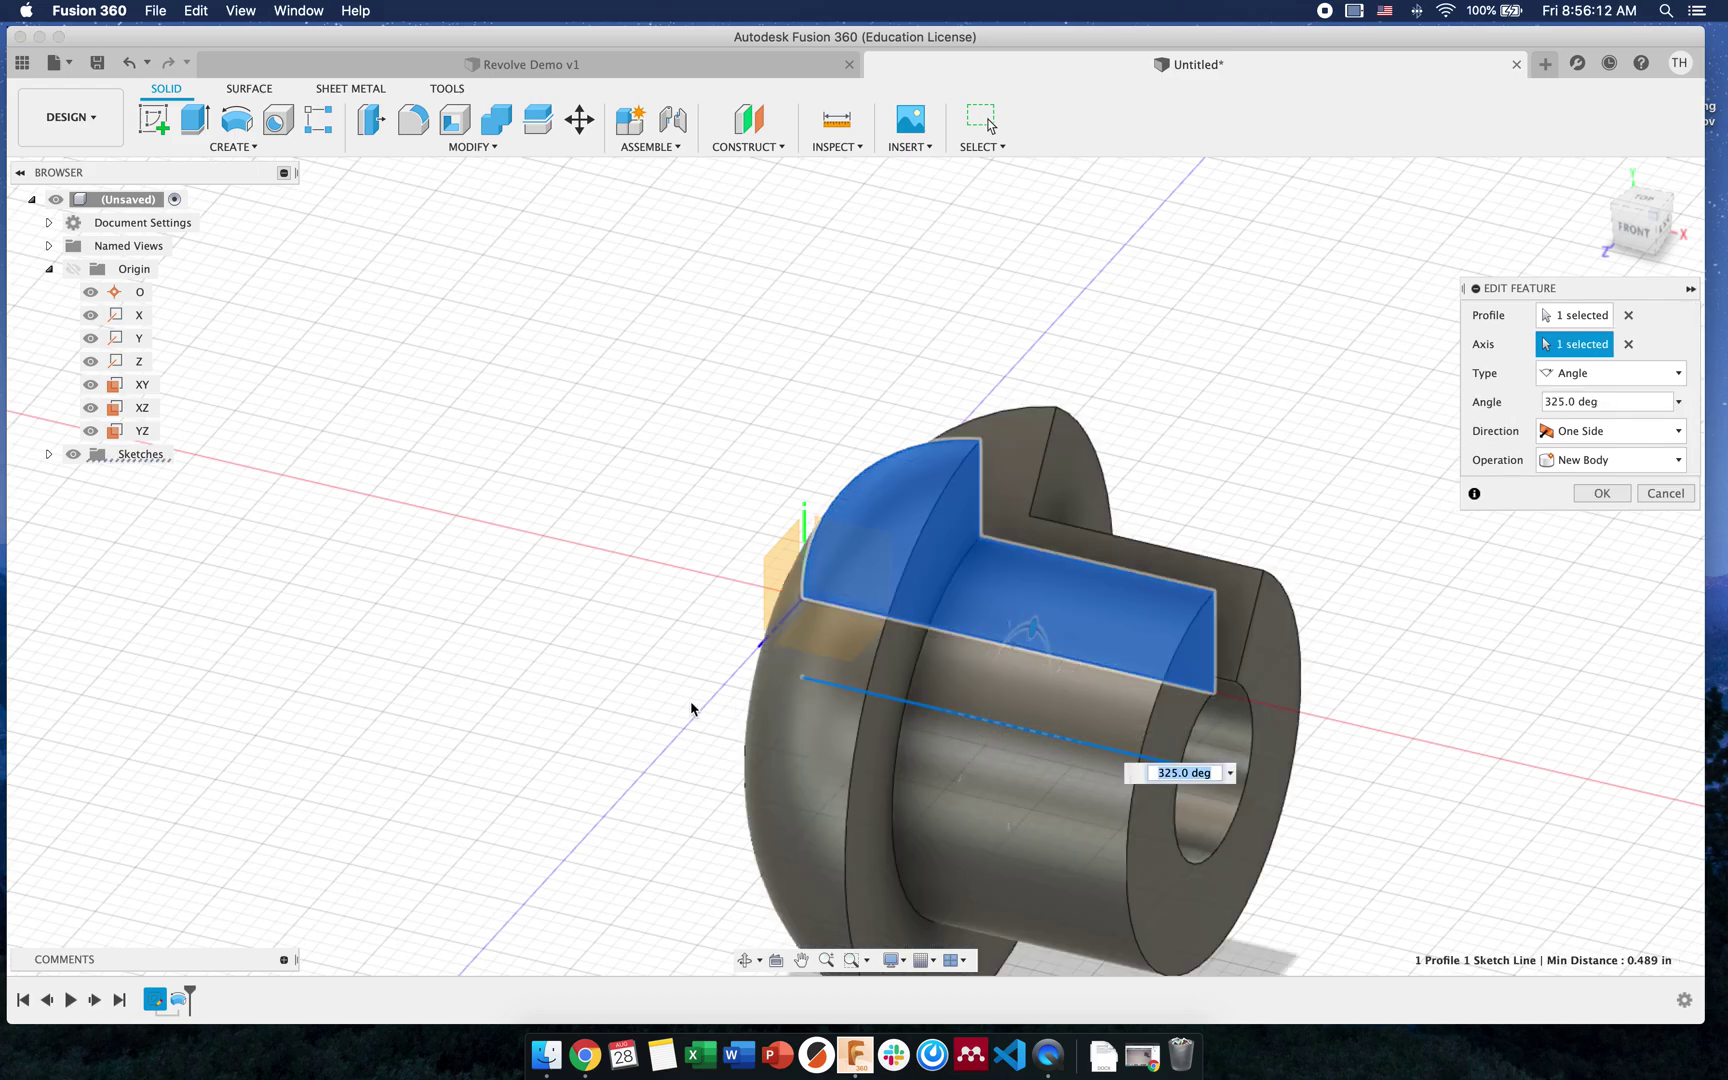
mouse_move(694, 706)
shift+middle_down()
mouse_move(656, 702)
mouse_move(790, 648)
mouse_move(830, 655)
shift+middle_up()
click(1678, 373)
click(1569, 438)
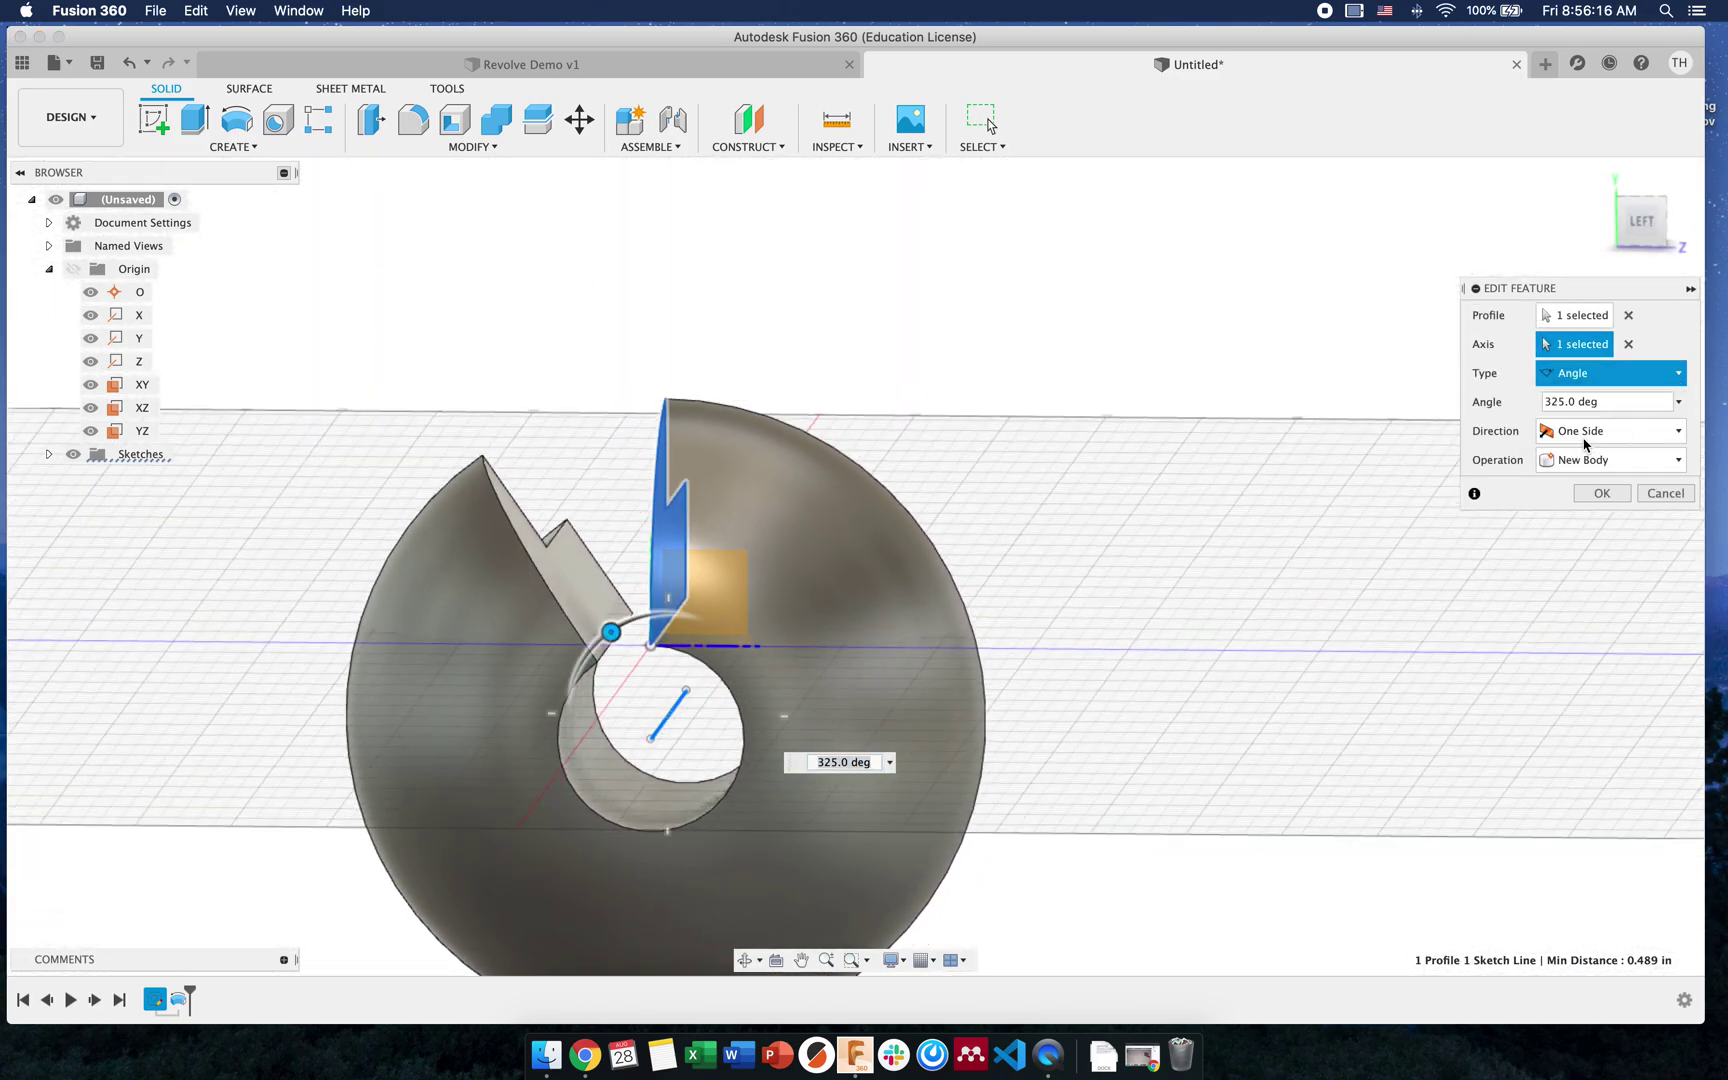
shift+middle_drag(1157, 501, 991, 506)
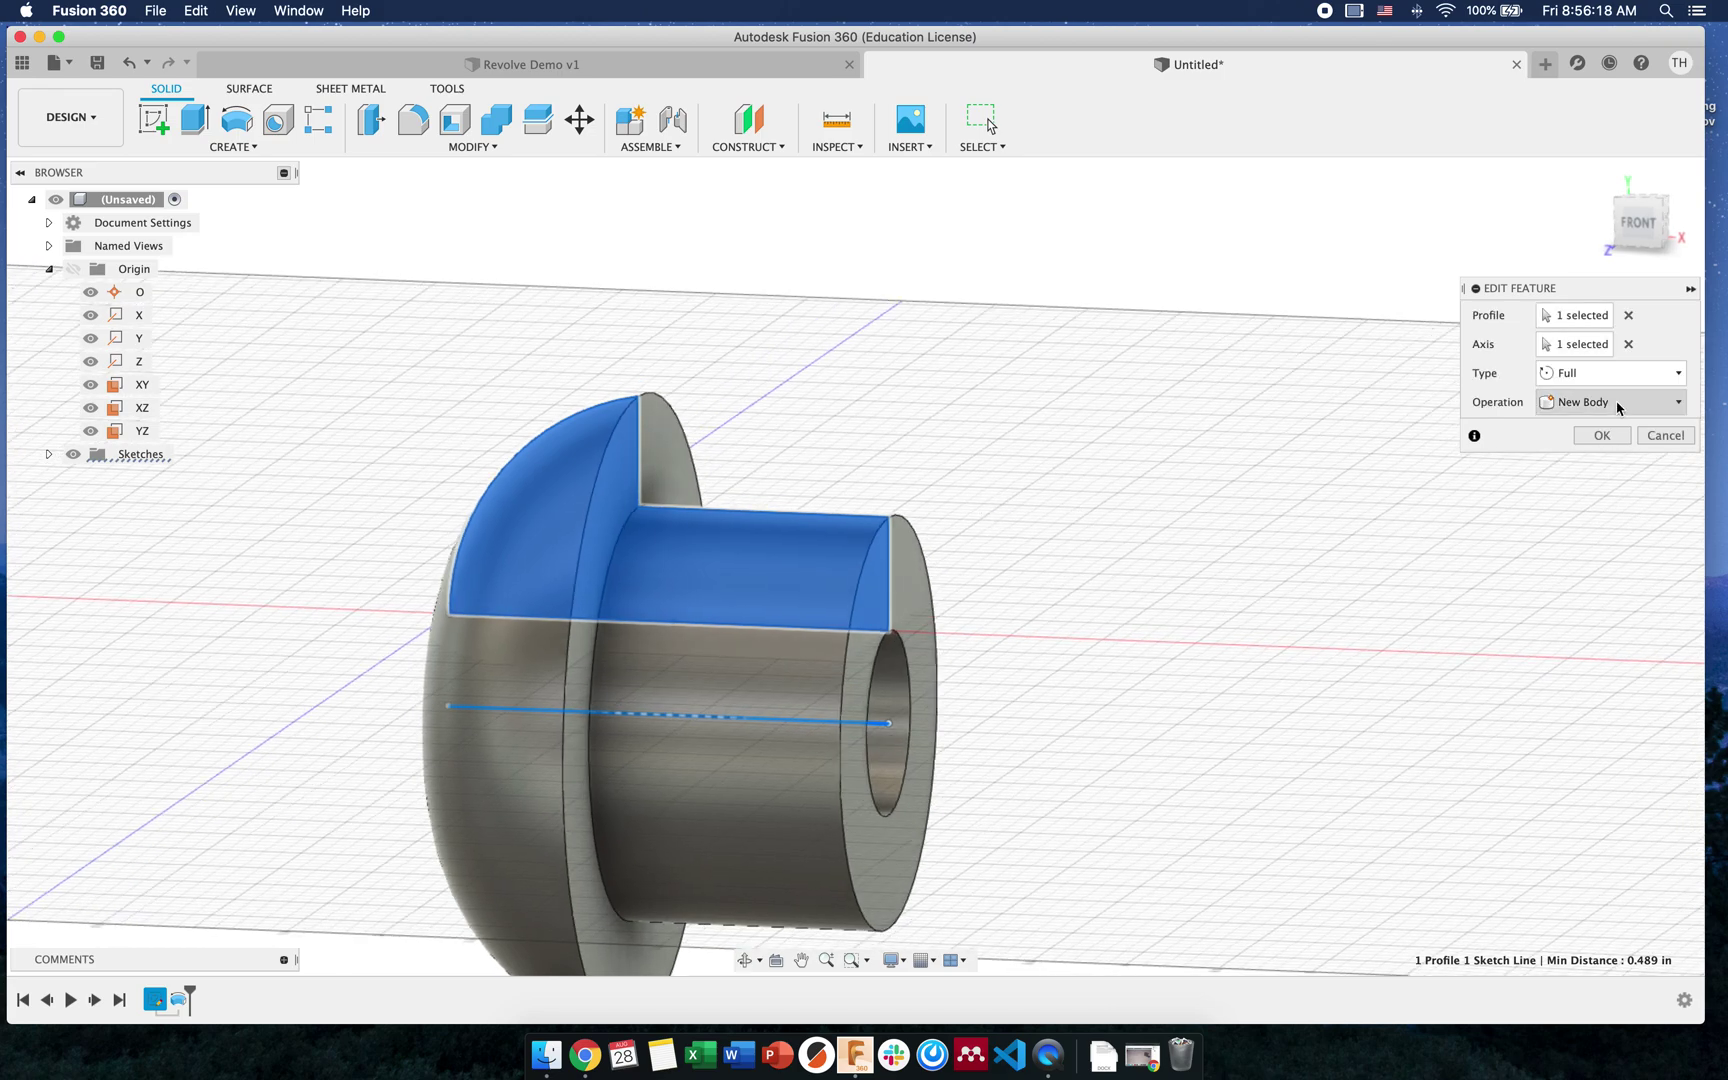
click(1601, 435)
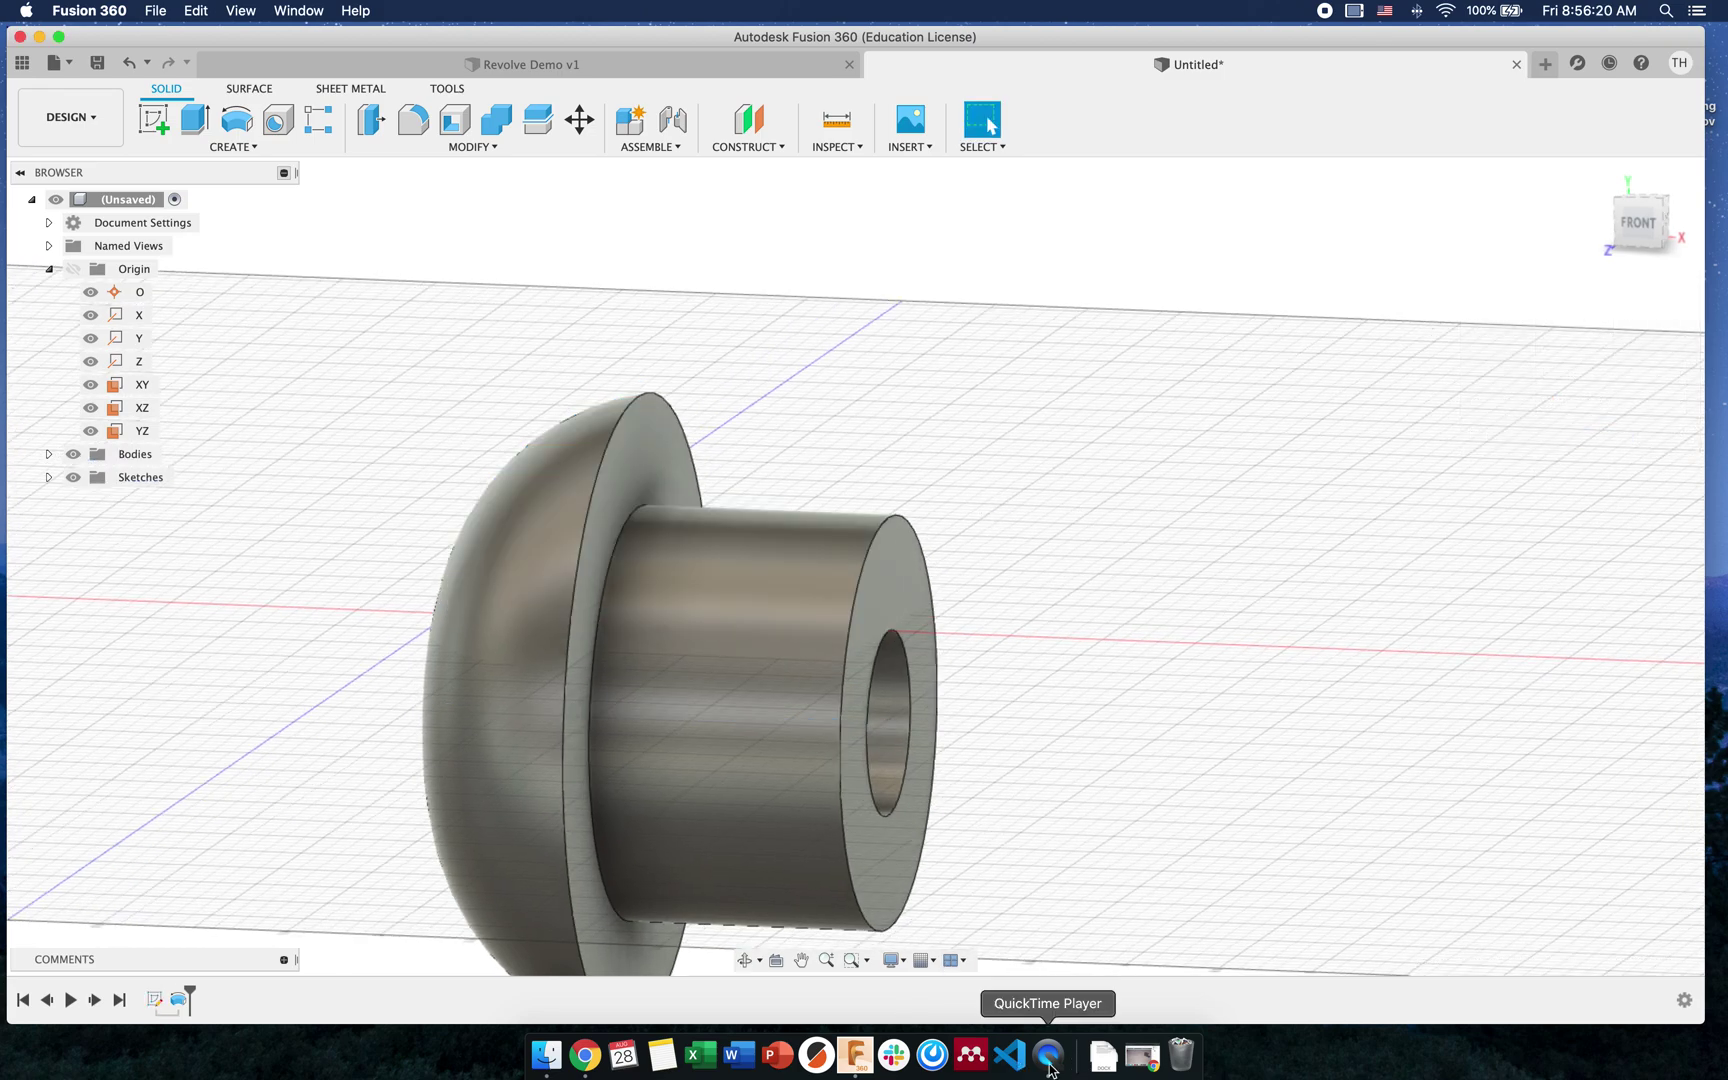